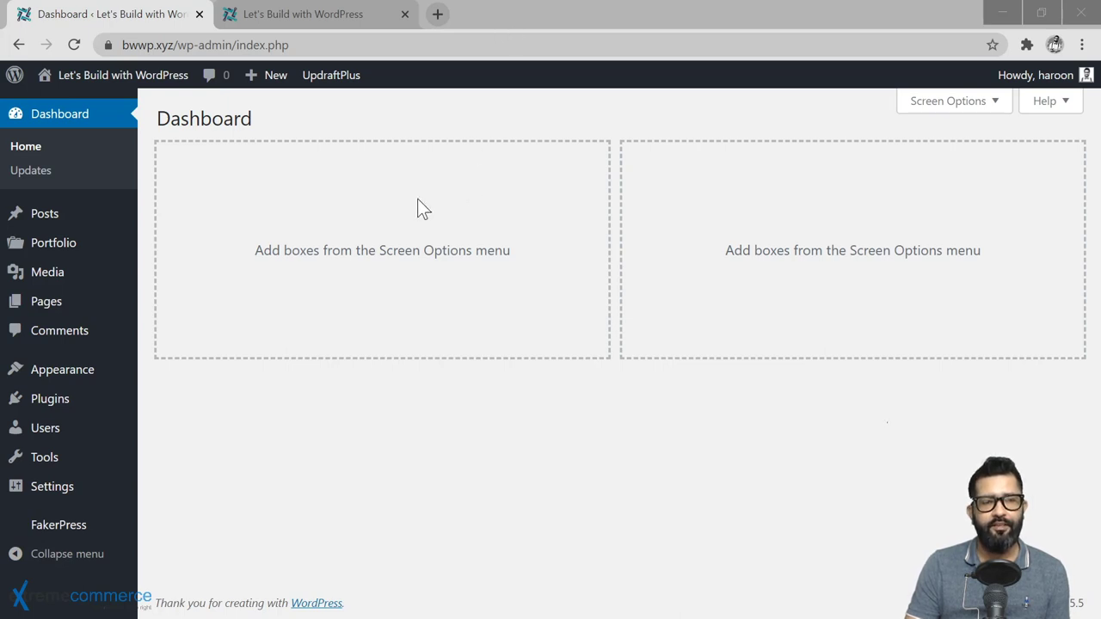
# - Add a new post category named Travel, with no parent category
pyautogui.moveTo(80, 216)
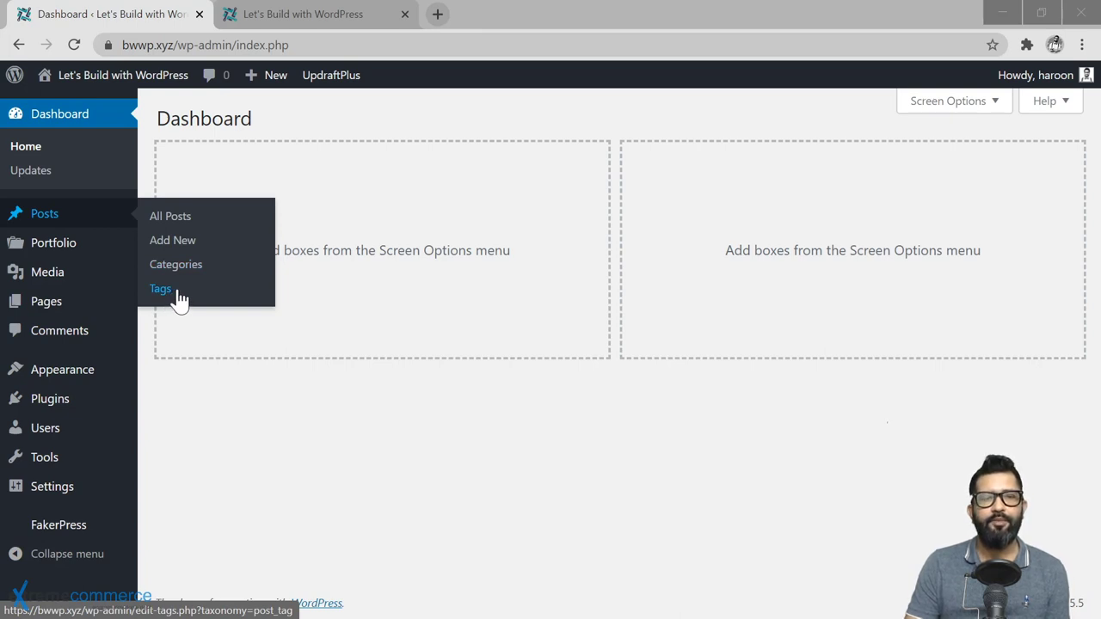
pyautogui.moveTo(89, 253)
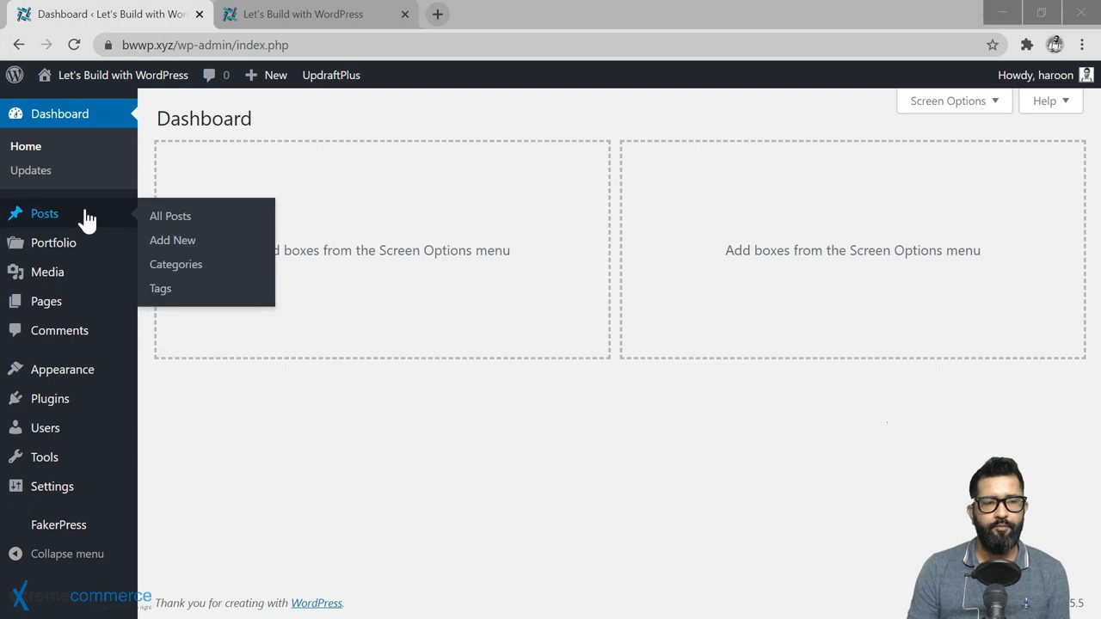
pyautogui.click(181, 219)
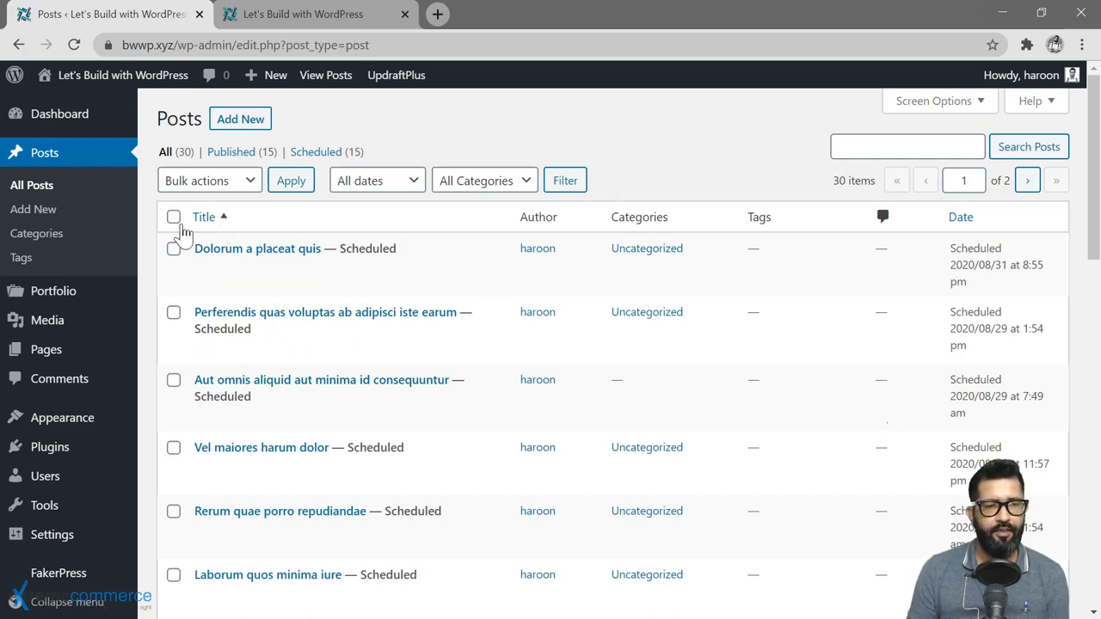
pyautogui.click(39, 234)
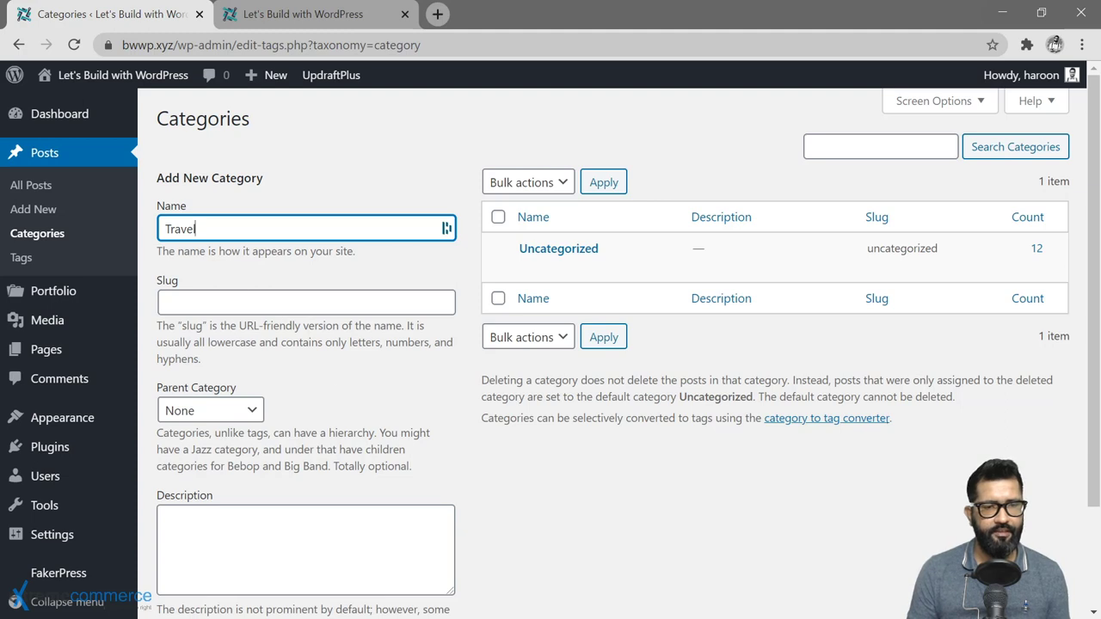
pyautogui.scroll(-1, 253, 484)
pyautogui.click(228, 575)
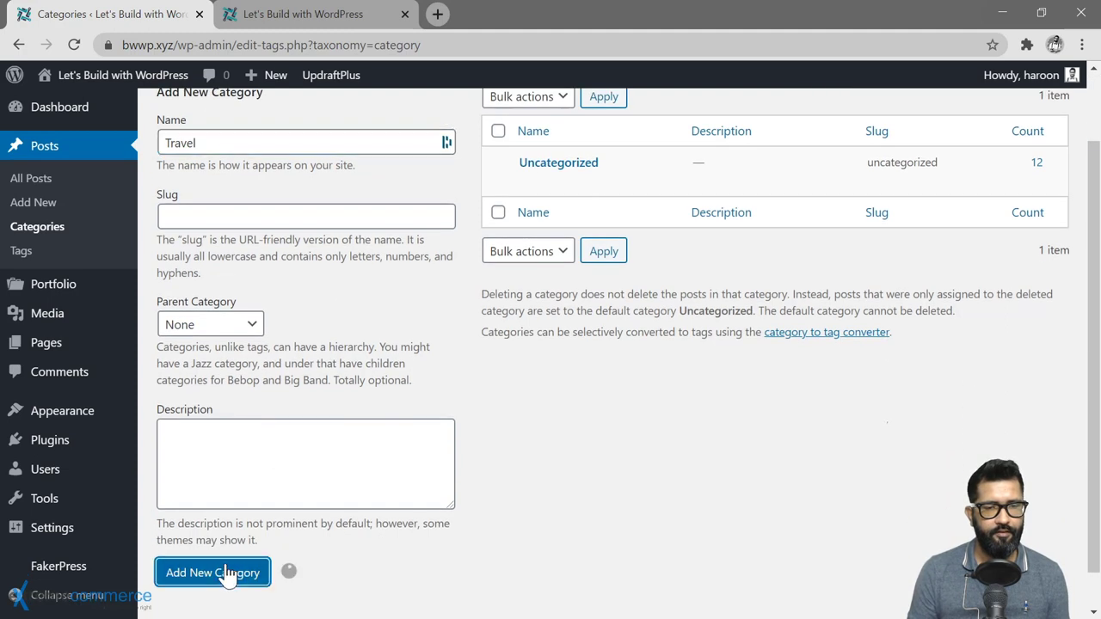
pyautogui.scroll(1, 272, 329)
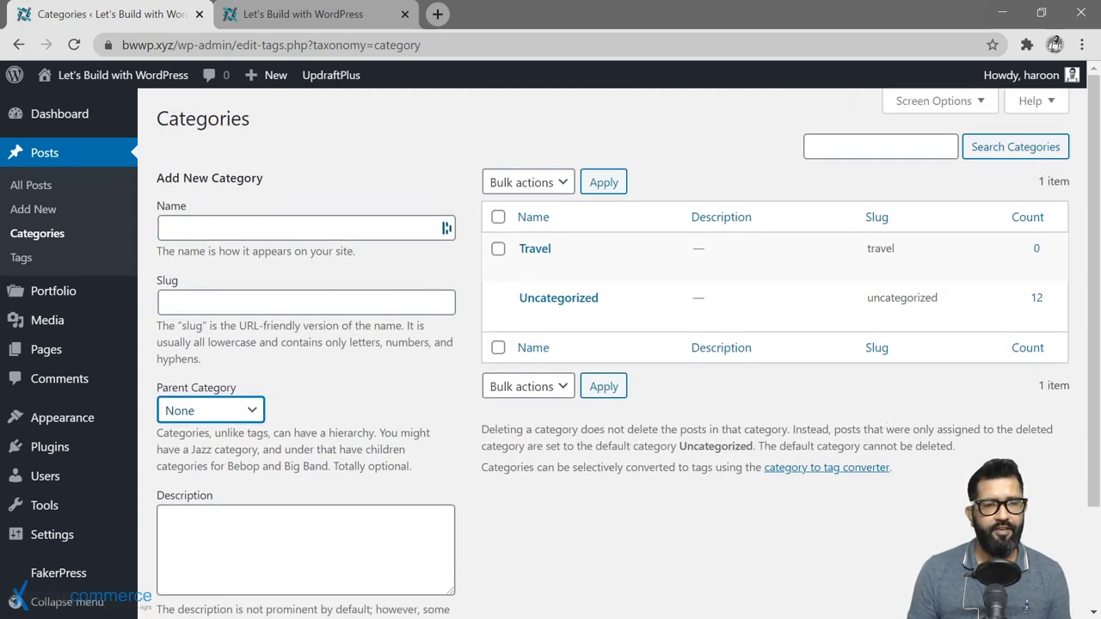
# - Add a second post category named Lifestyle, with no parent category
pyautogui.moveTo(608, 252)
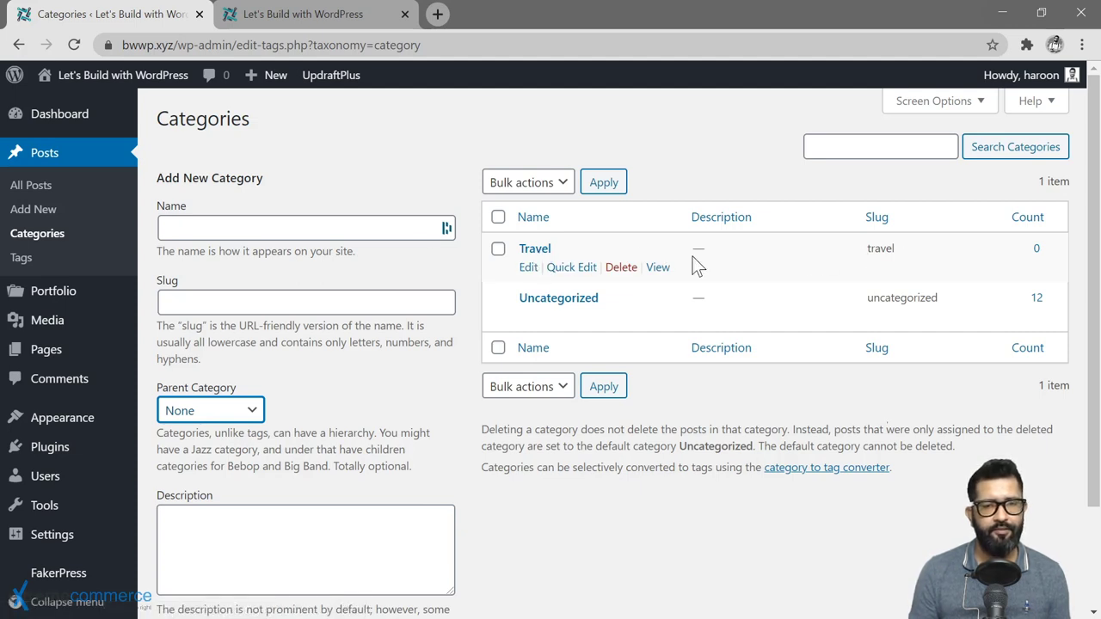
pyautogui.click(258, 227)
pyautogui.write('Lifestyle')
pyautogui.scroll(-1, 350, 422)
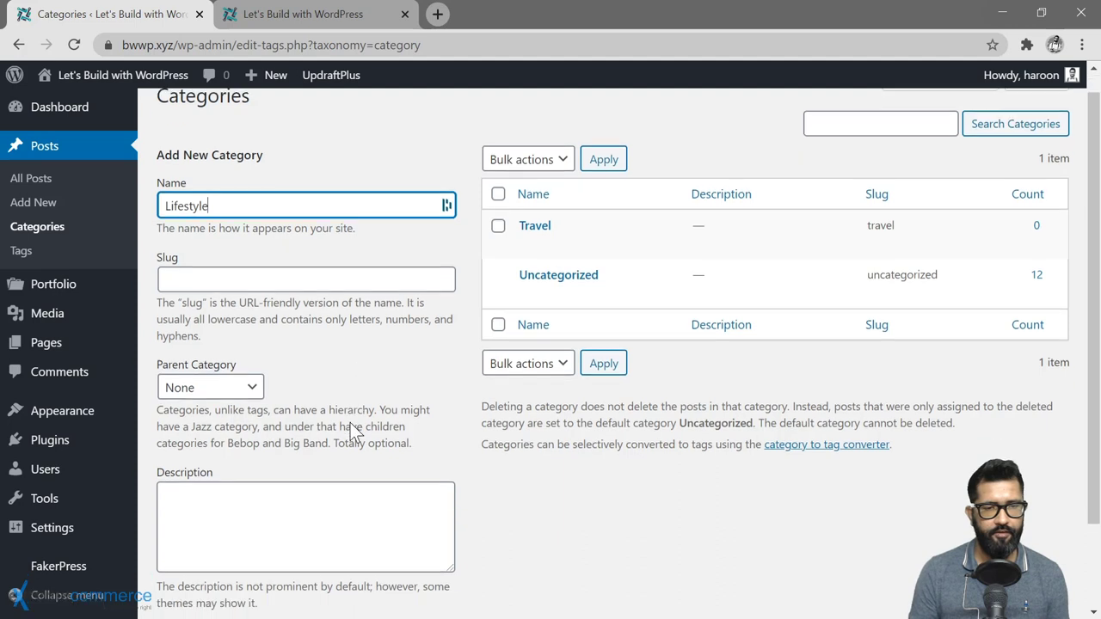
pyautogui.click(246, 573)
# - Add a third post category named Food, with no parent category
pyautogui.scroll(1, 344, 401)
pyautogui.click(258, 228)
pyautogui.write('F')
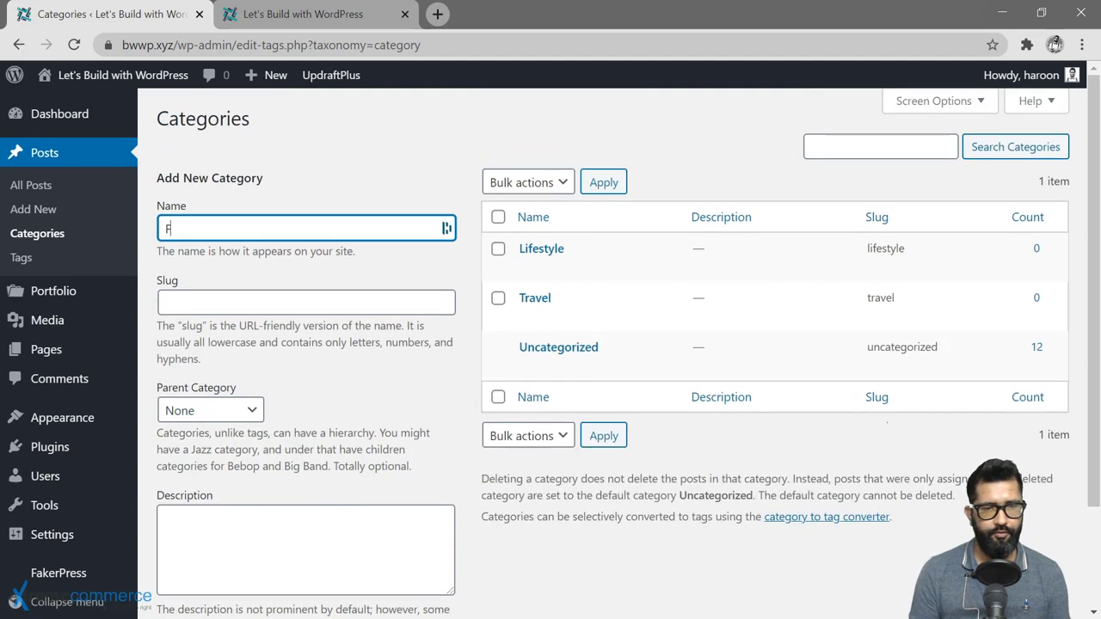
pyautogui.write('ood')
pyautogui.scroll(-1, 339, 393)
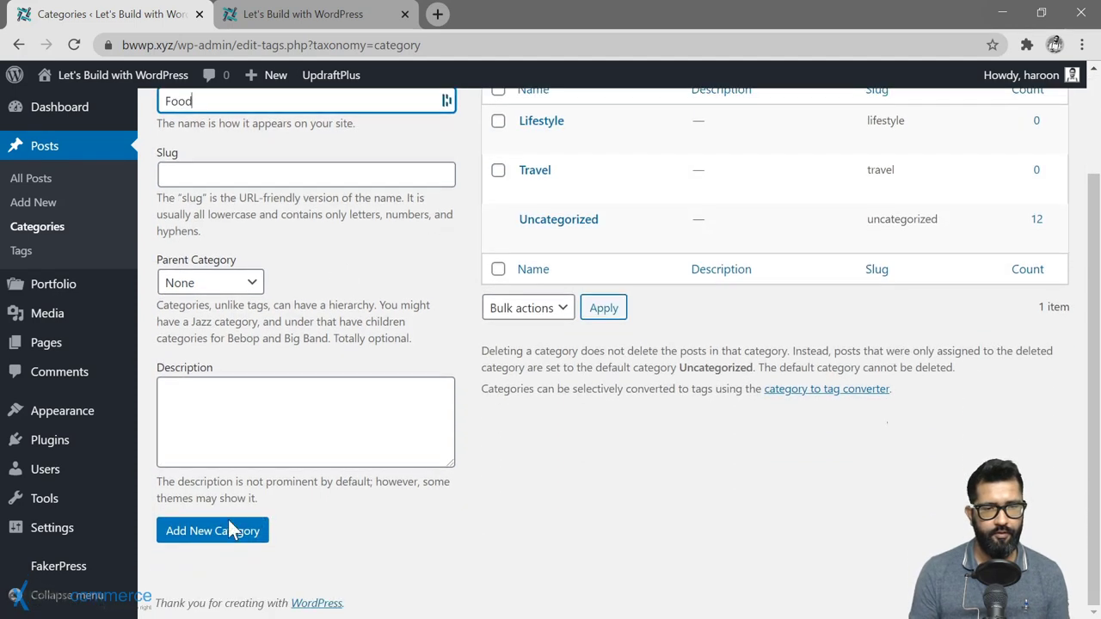
pyautogui.click(227, 526)
pyautogui.scroll(1, 463, 227)
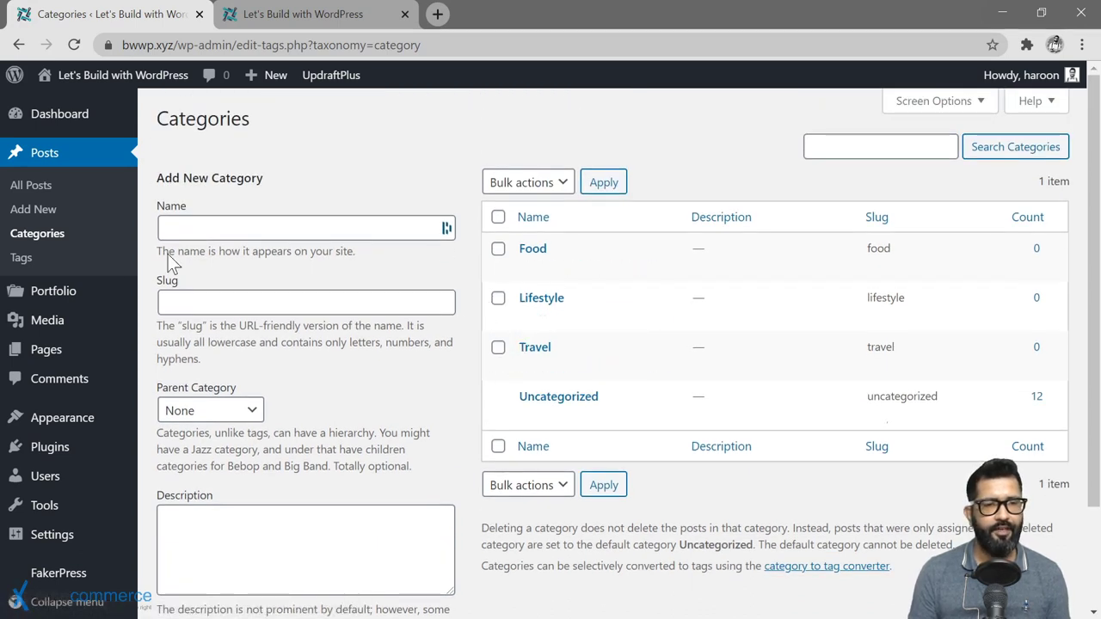
# - Open the posts "At qui aut dignissimos…", "Velit ducimus…", "Aut voluptate…" and "Qui quia et voluptate…" together for bulk editing
pyautogui.click(29, 192)
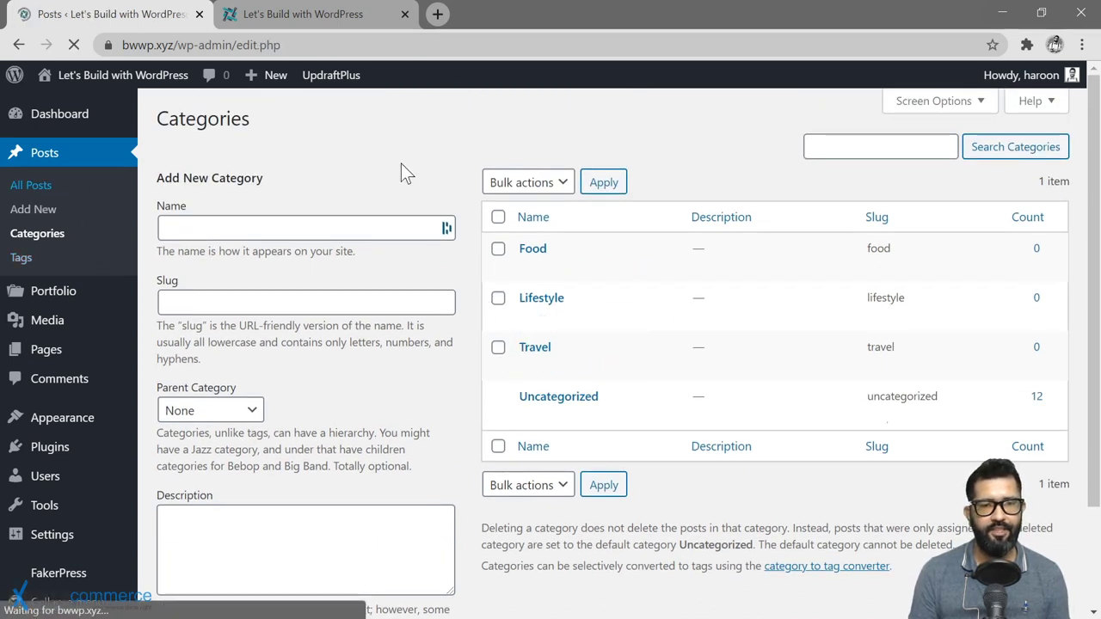
pyautogui.scroll(-10, 467, 289)
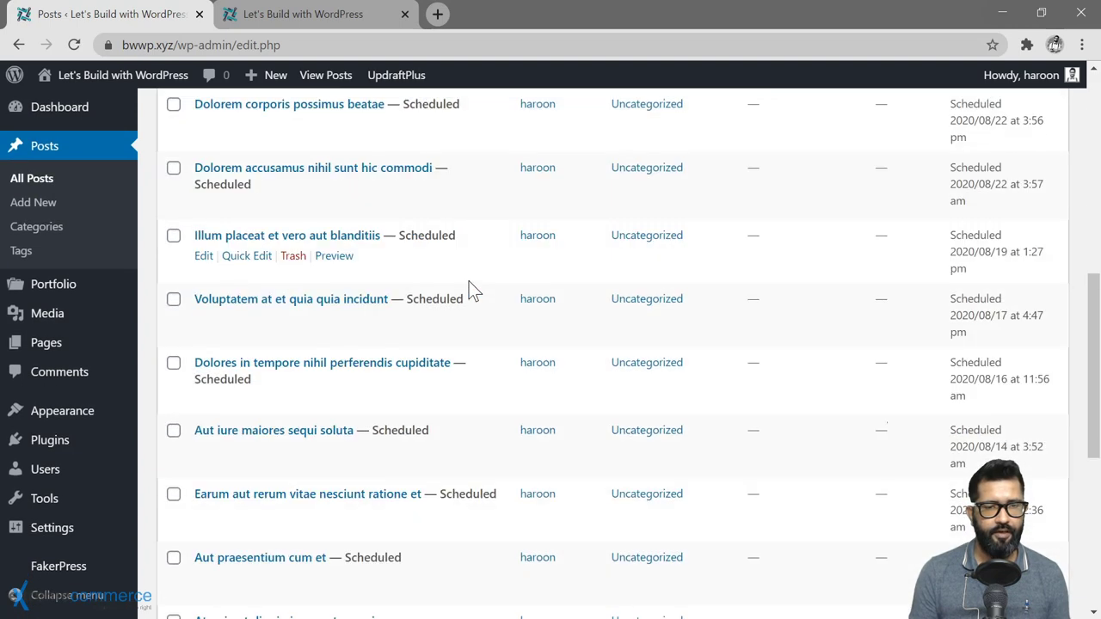
pyautogui.click(173, 191)
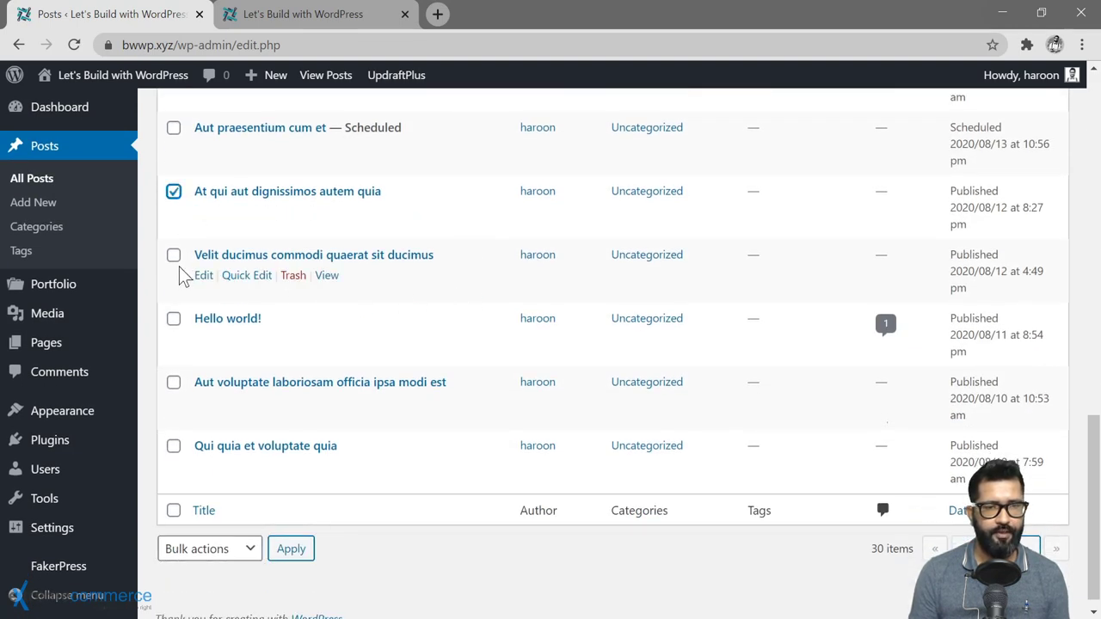
pyautogui.click(173, 254)
pyautogui.click(173, 382)
pyautogui.click(172, 445)
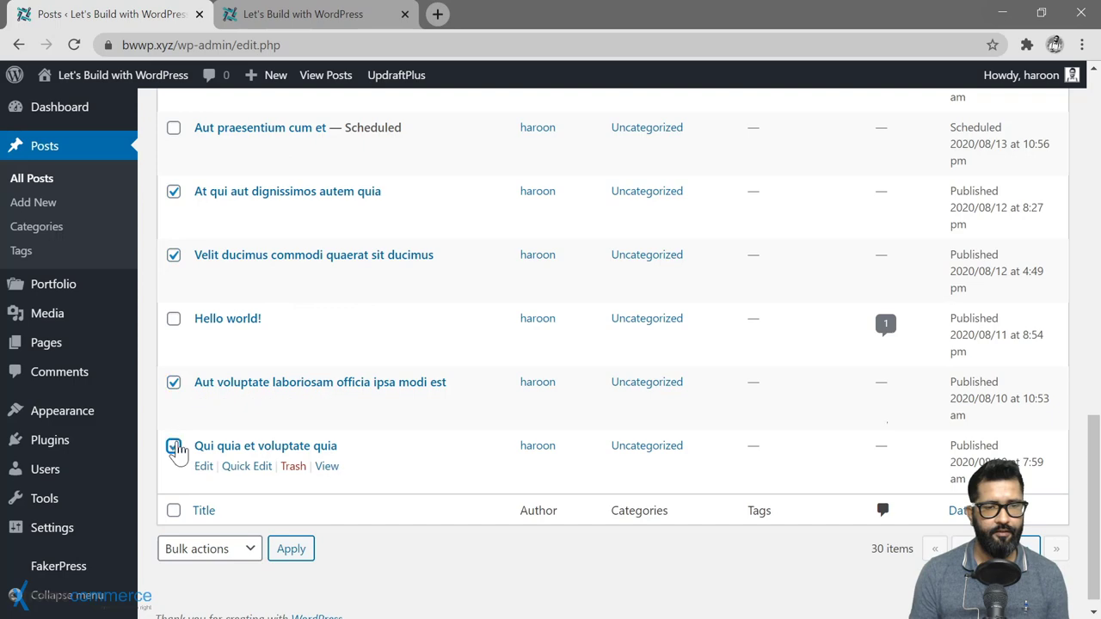
pyautogui.scroll(5, 344, 350)
pyautogui.scroll(3, 344, 350)
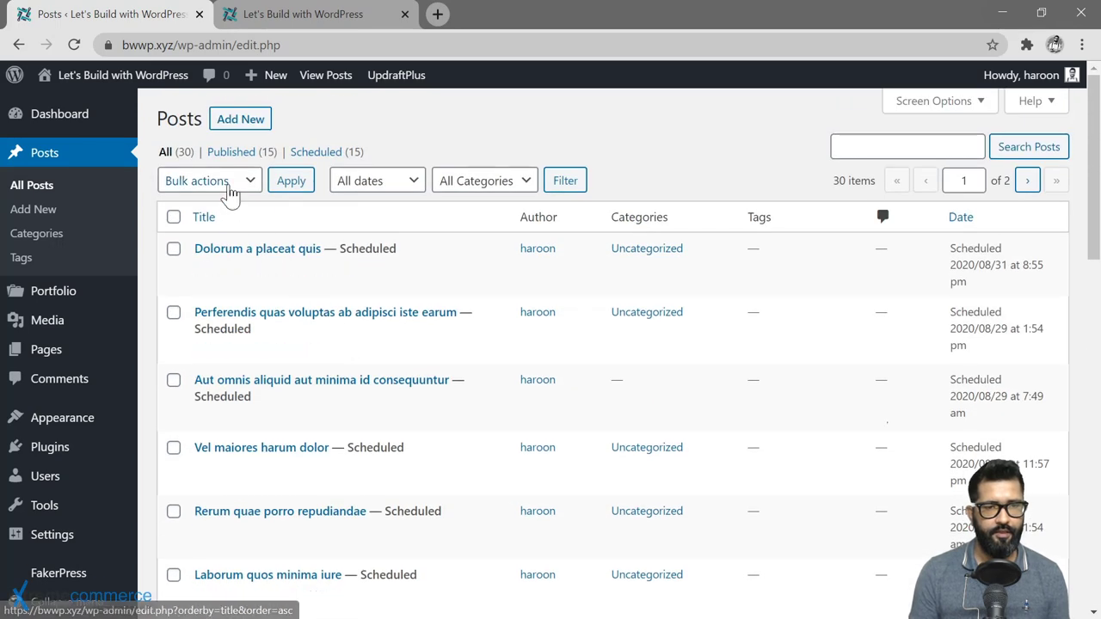
pyautogui.click(225, 181)
pyautogui.click(232, 216)
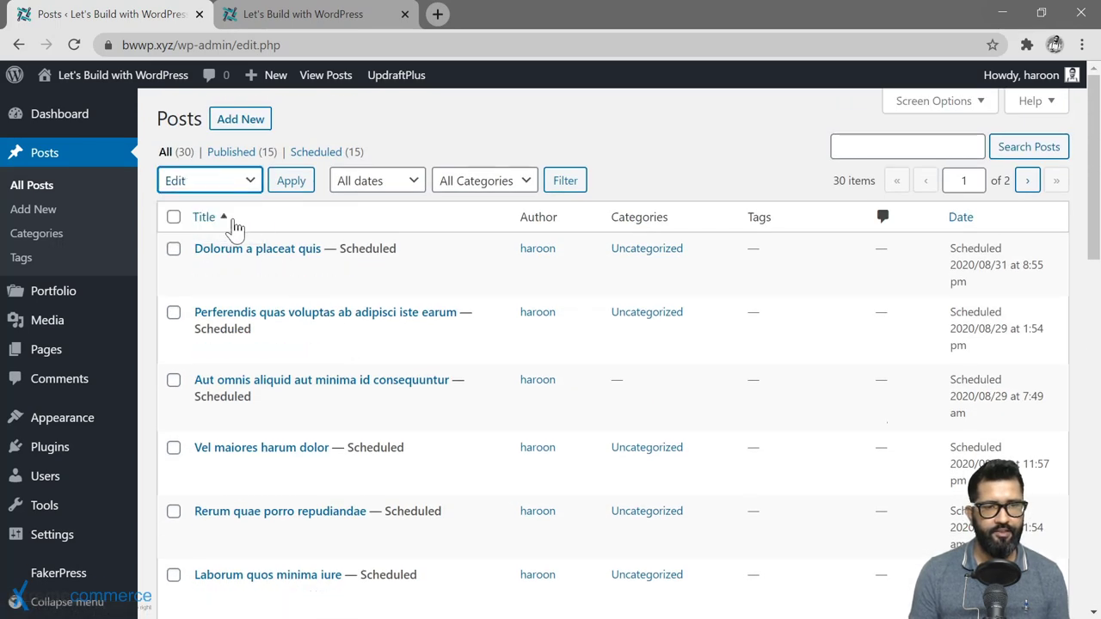
pyautogui.click(292, 182)
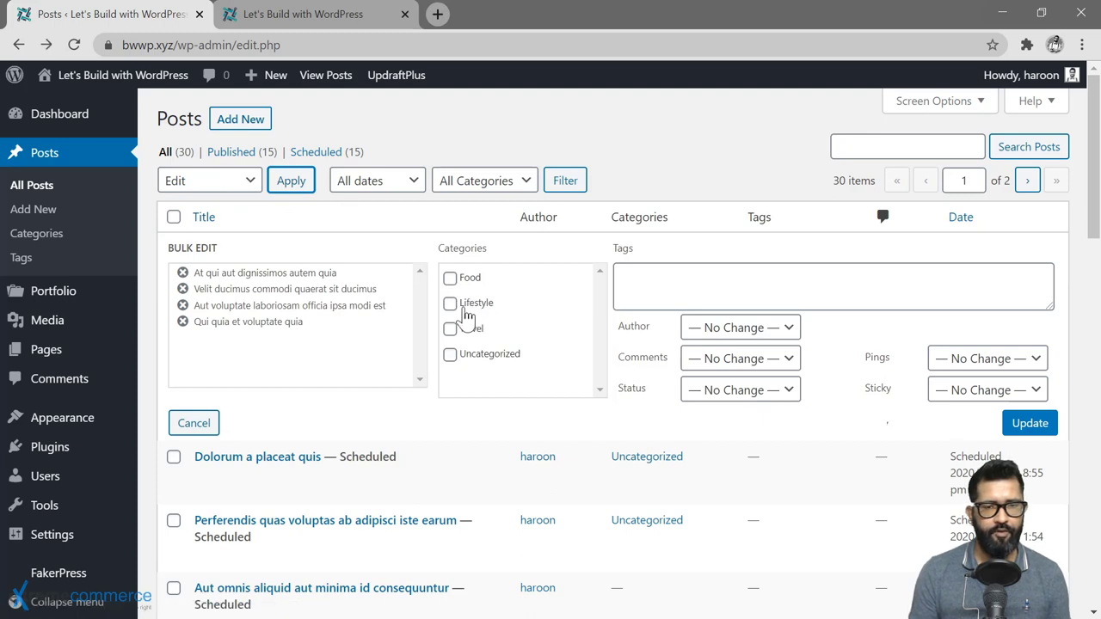
# - Assign the Lifestyle category and the tags "fashion, clothing" to the bulk-edited posts, update them, and check the posts list
pyautogui.click(449, 303)
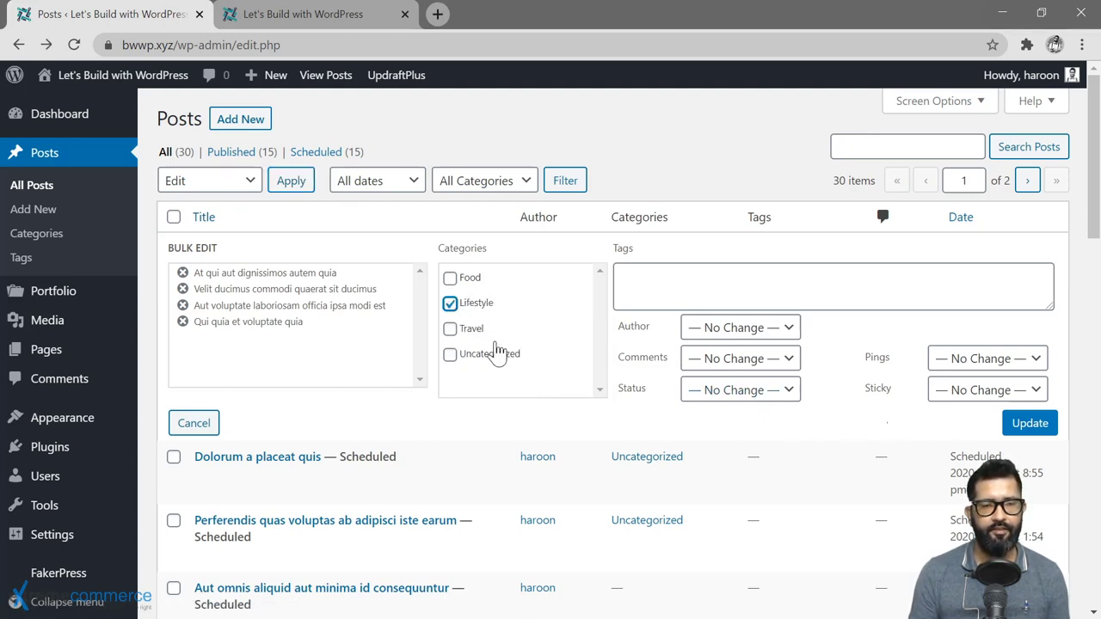
pyautogui.click(619, 275)
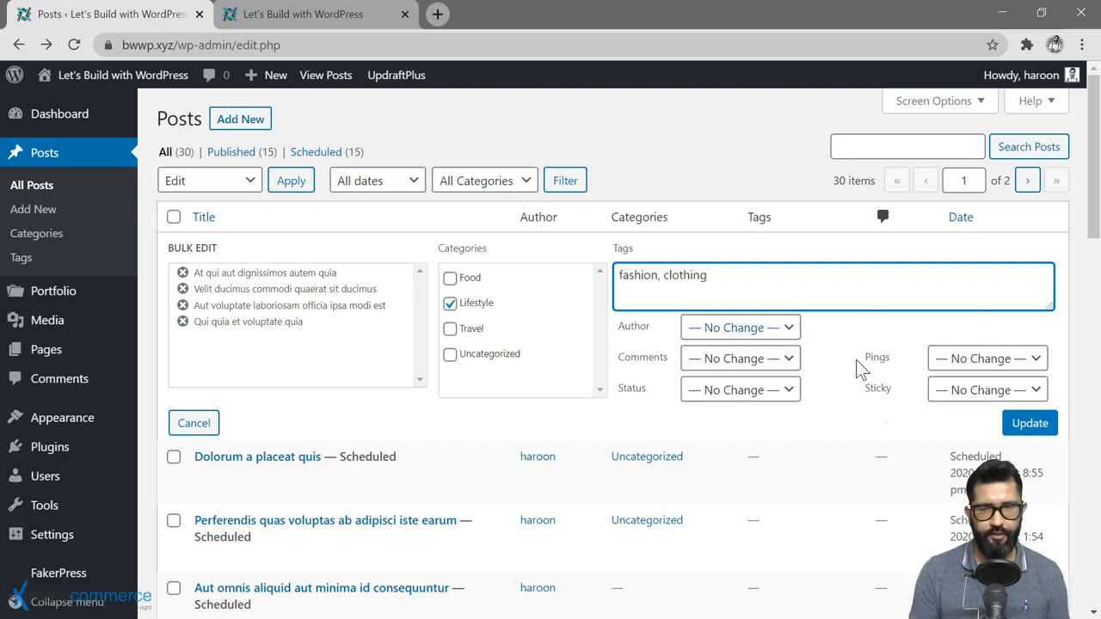
pyautogui.click(1036, 433)
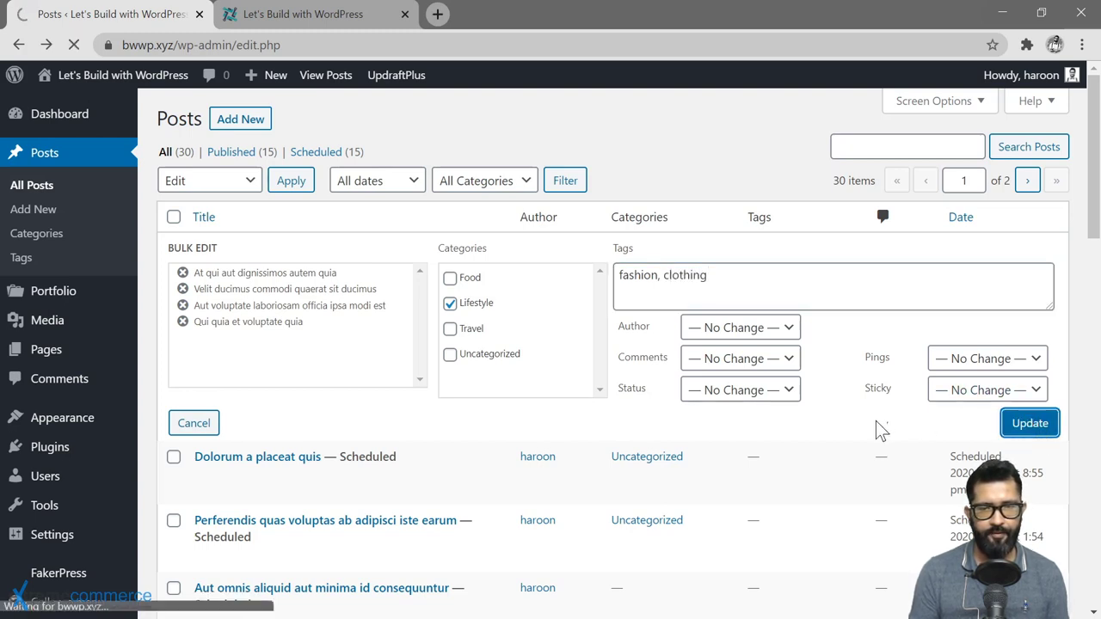
pyautogui.scroll(-10, 812, 437)
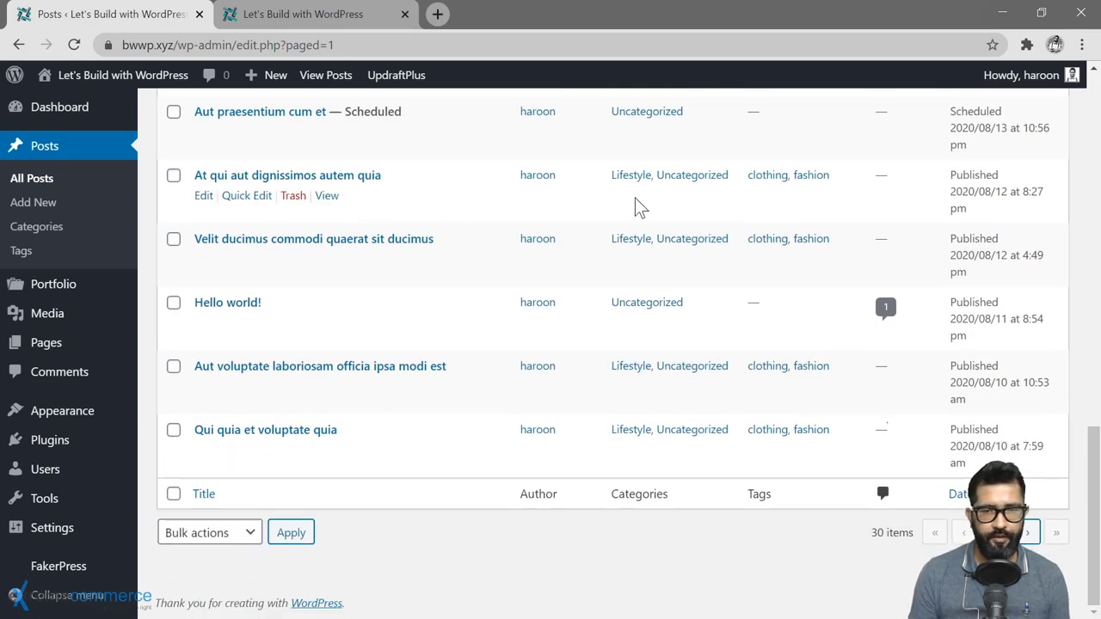
pyautogui.scroll(10, 647, 217)
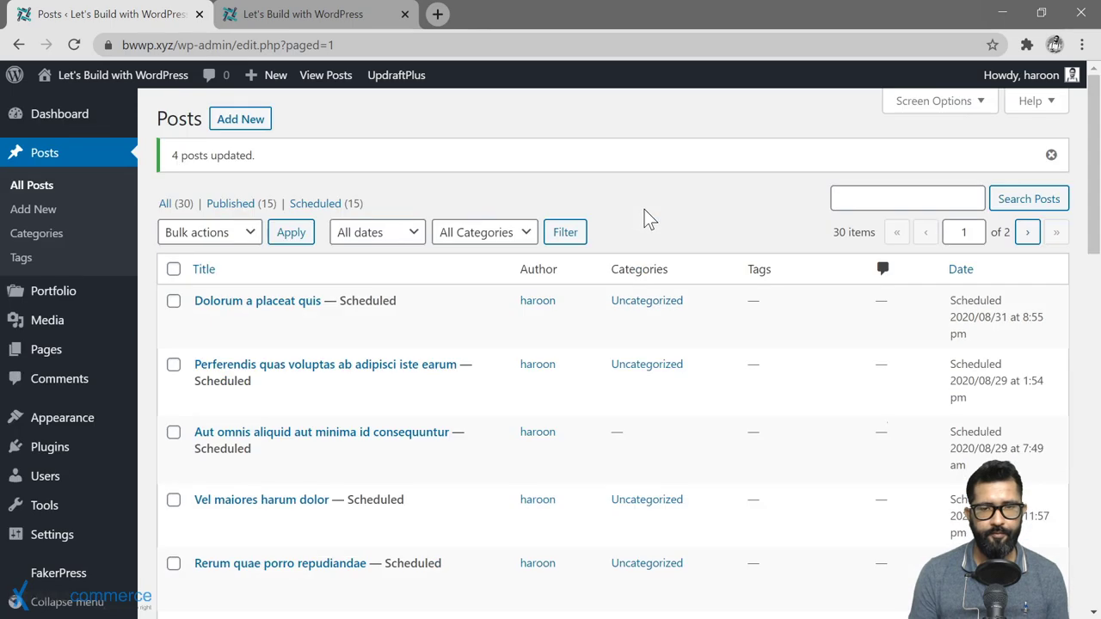
# - Remove the Uncategorized category from the post "At qui aut dignissimos autem quia" with Quick Edit and update it
pyautogui.scroll(-10, 646, 218)
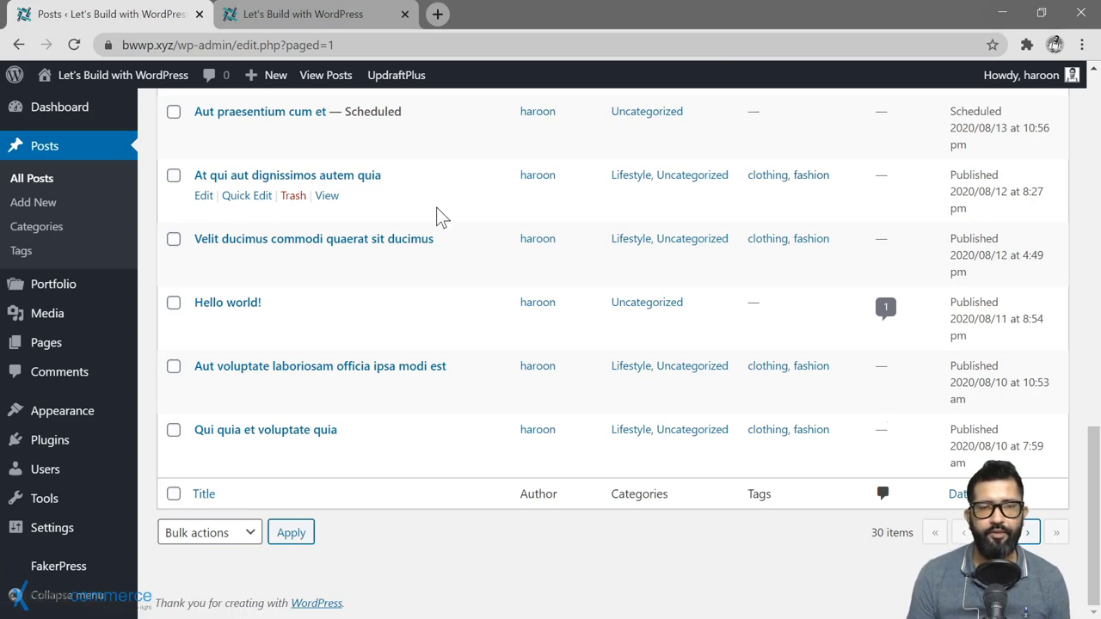
pyautogui.click(247, 195)
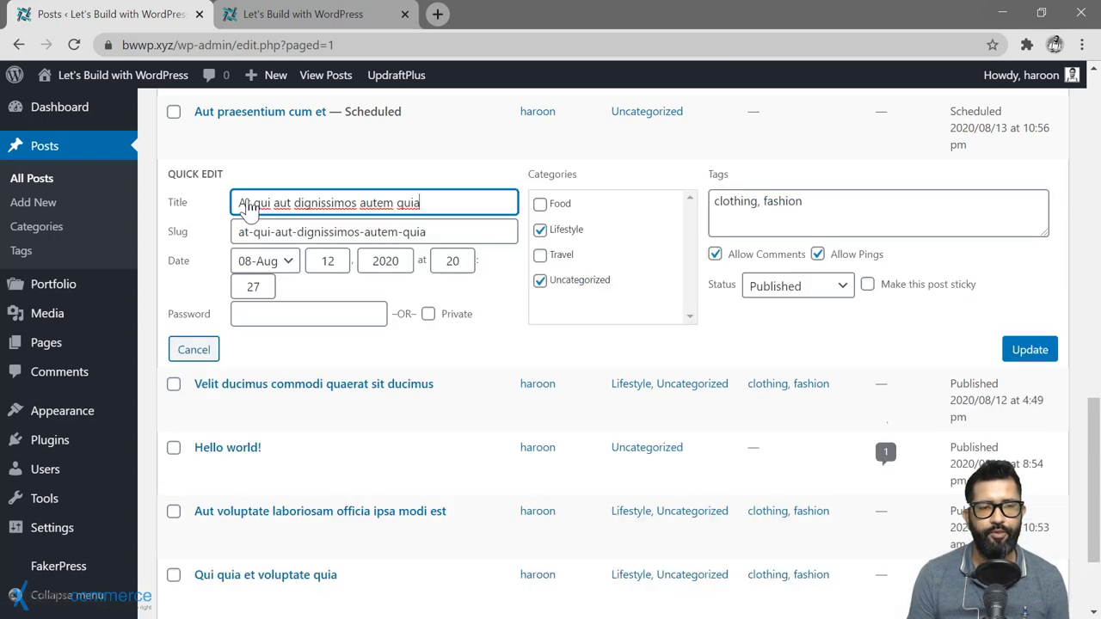
pyautogui.click(539, 281)
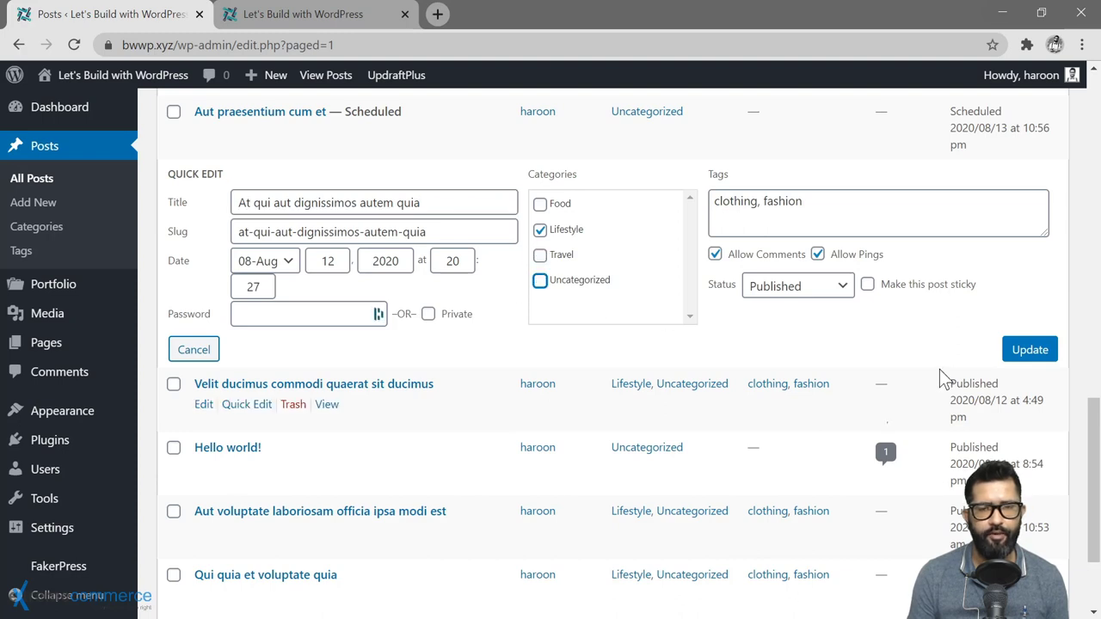
pyautogui.click(1028, 354)
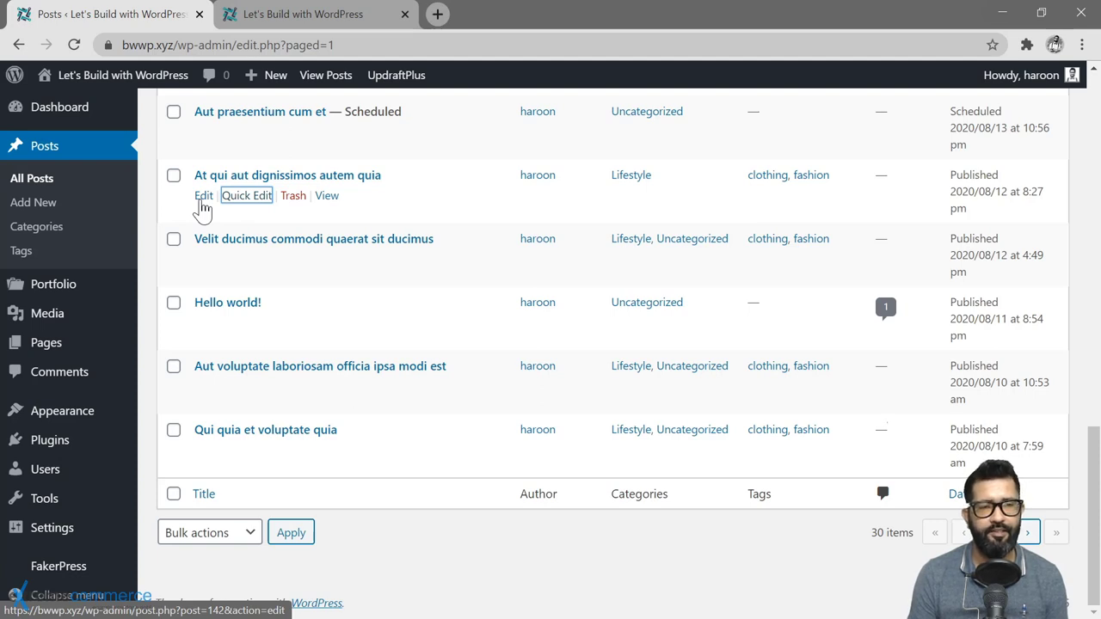
# - Open the post "At qui aut dignissimos autem quia" in the full editor in a new tab and switch its category from Lifestyle to Travel
pyautogui.rightClick(202, 198)
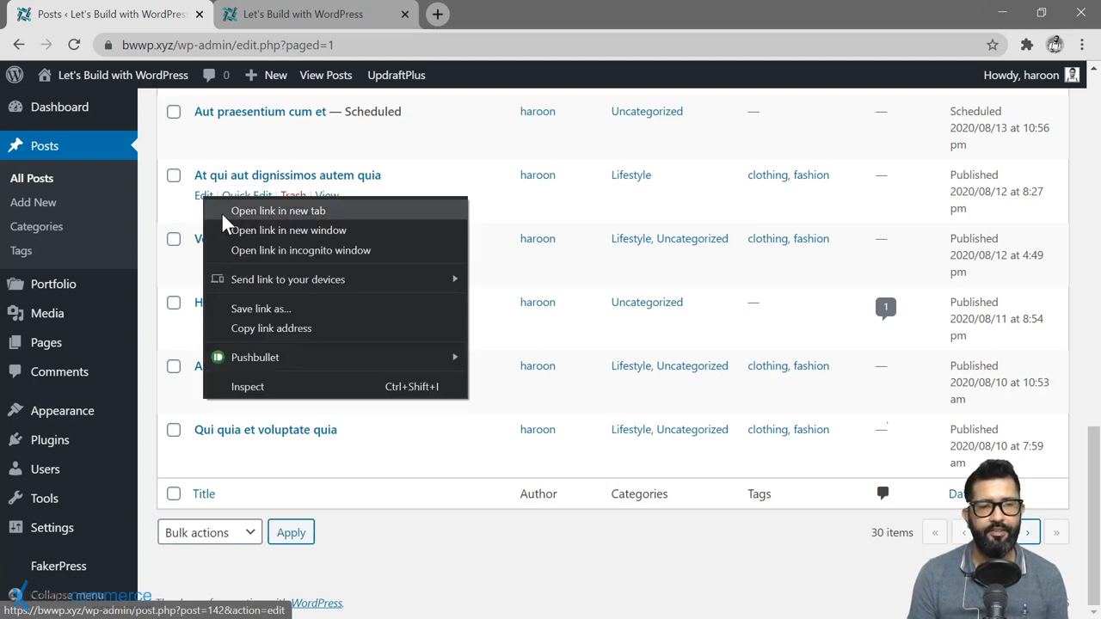
pyautogui.click(224, 215)
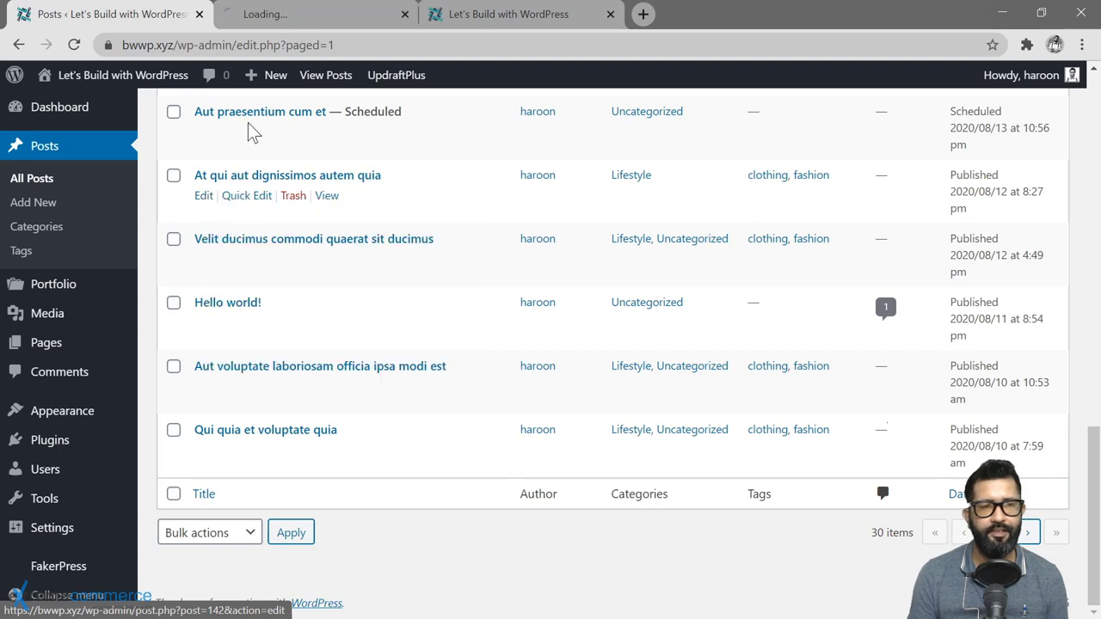
pyautogui.click(319, 21)
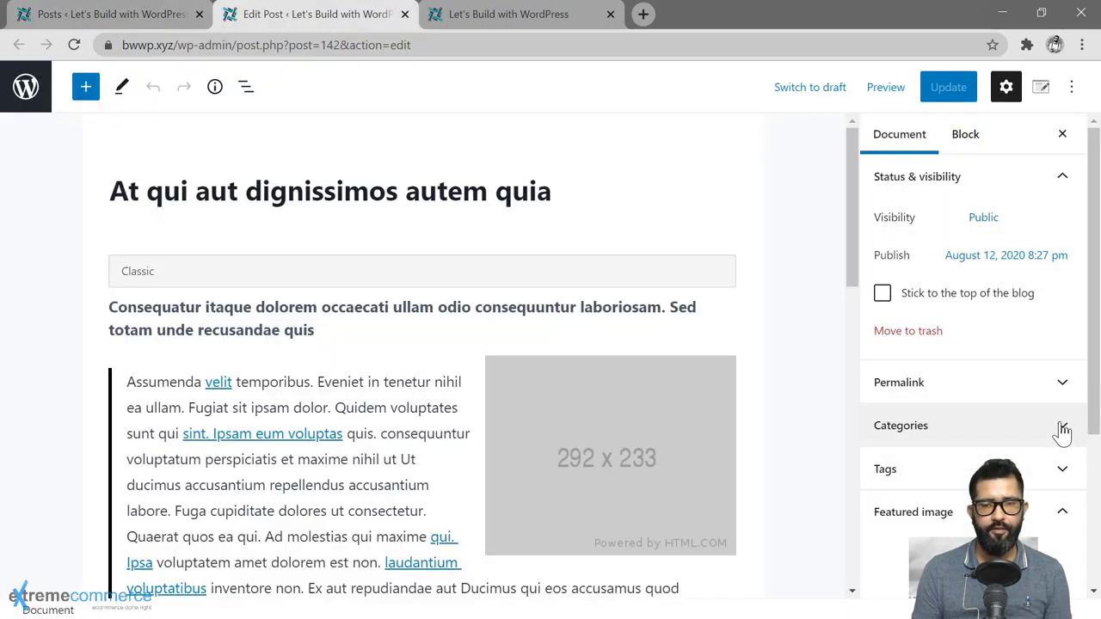
pyautogui.click(1059, 426)
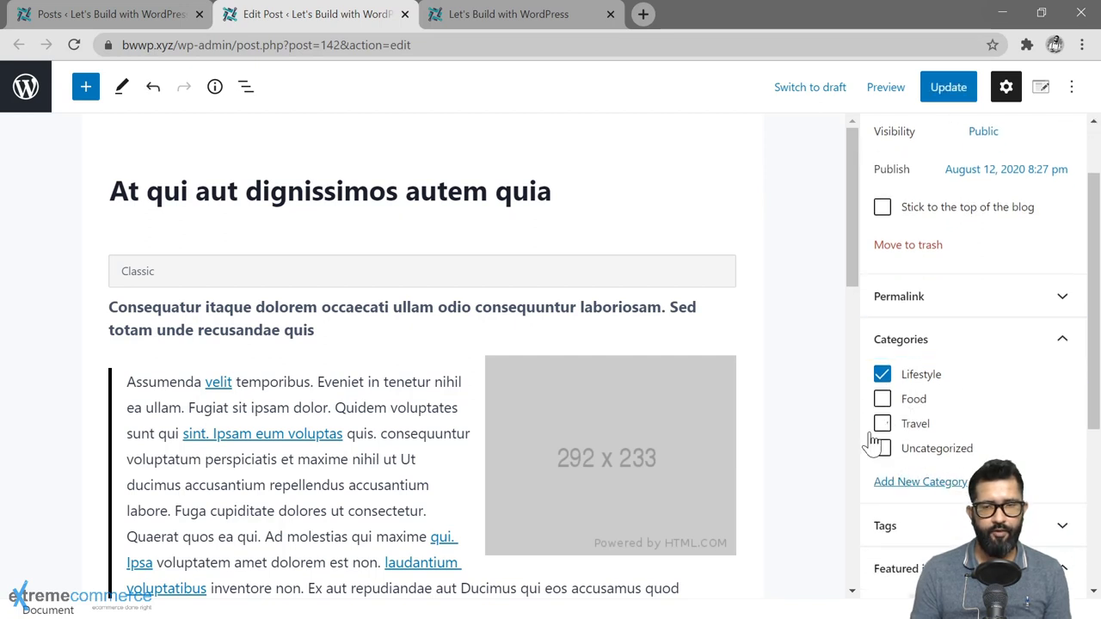
pyautogui.click(881, 426)
pyautogui.click(881, 372)
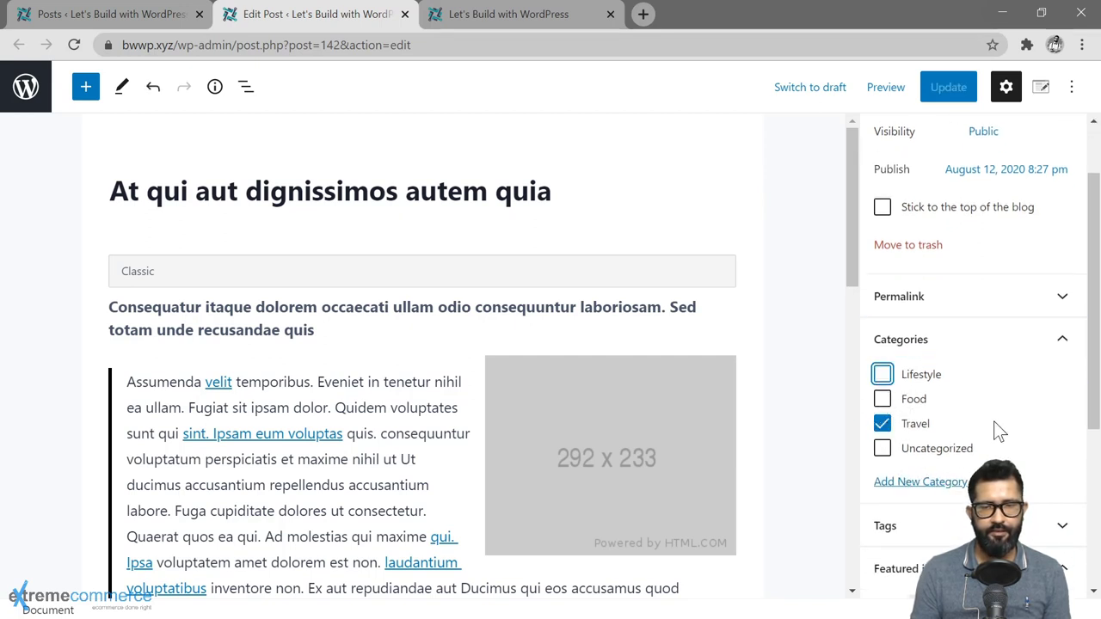
# - Replace the post's "clothing" tag with "classic", update the post, and reload the posts list to check it
pyautogui.scroll(-2, 1002, 422)
pyautogui.click(1049, 354)
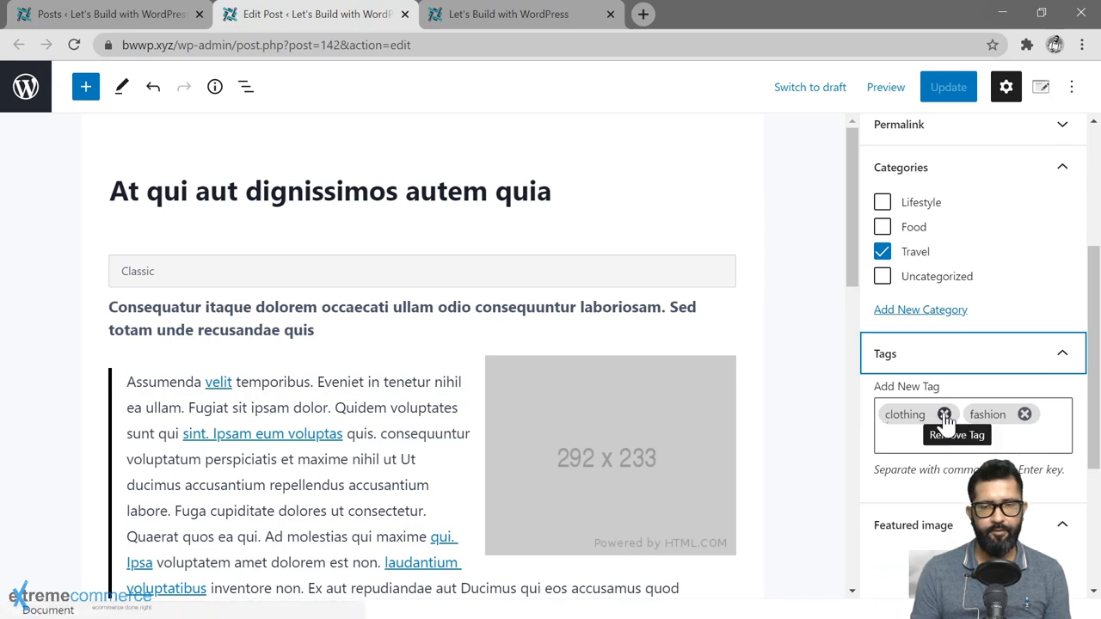
pyautogui.click(944, 415)
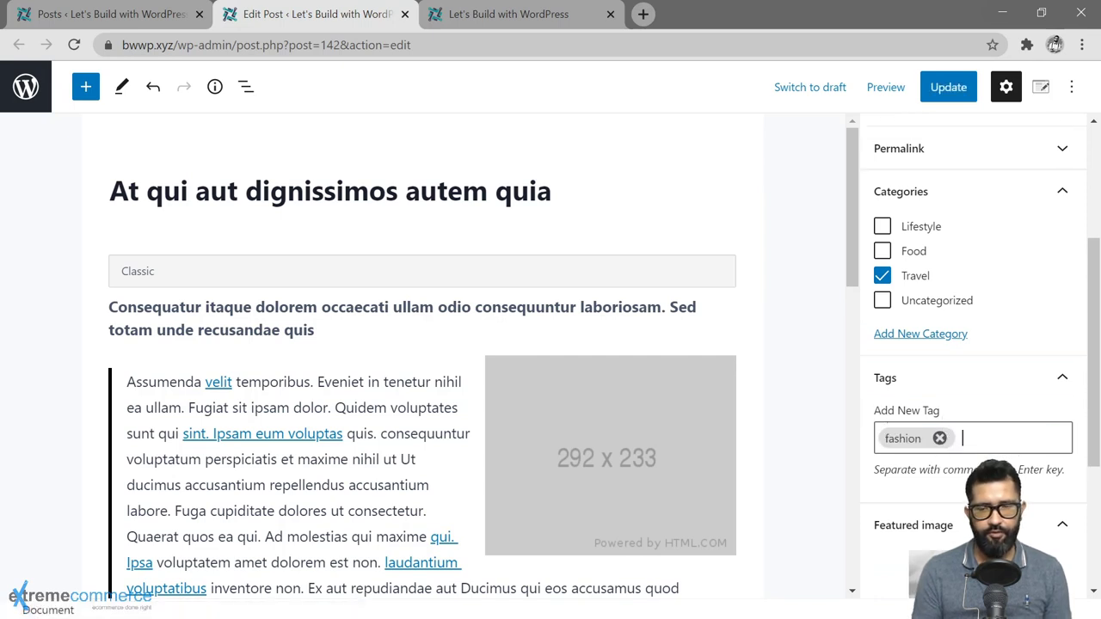
pyautogui.write('classic')
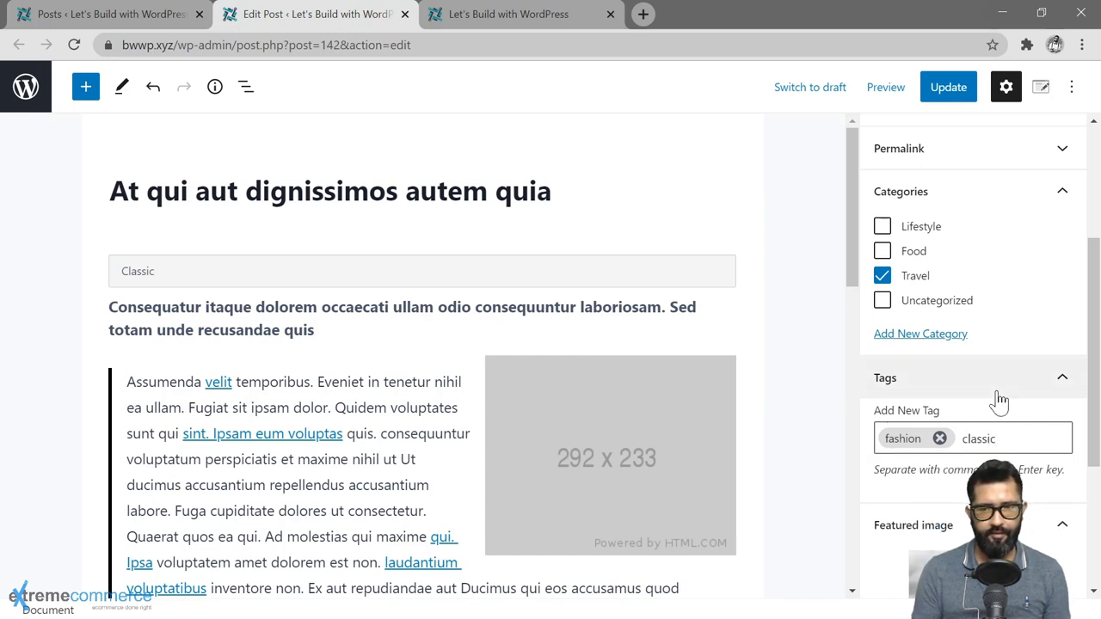
pyautogui.click(948, 86)
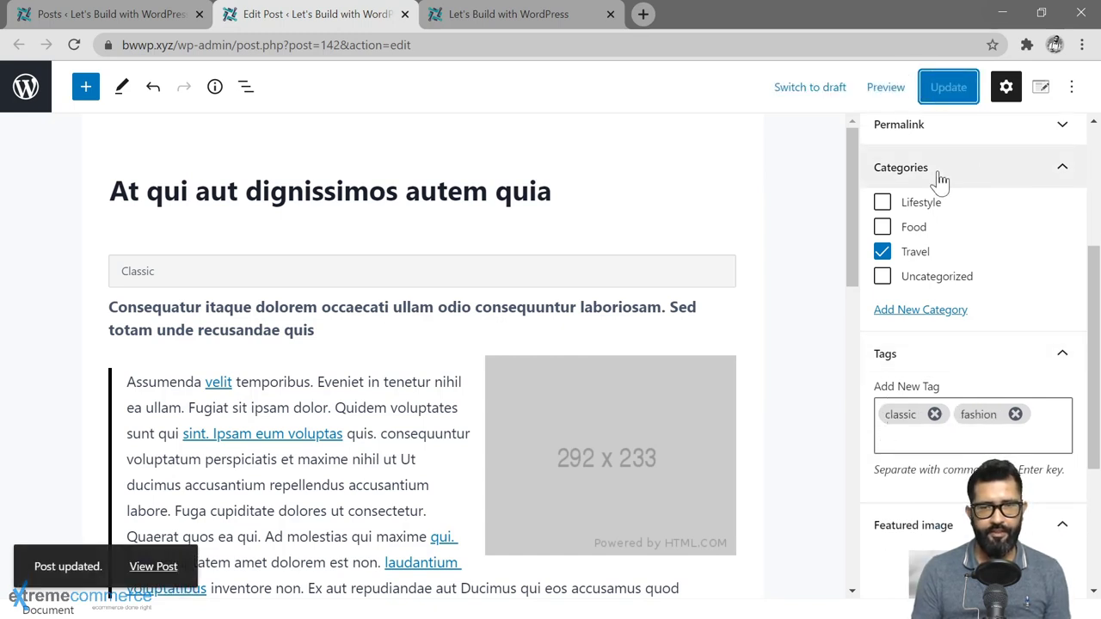
pyautogui.click(114, 13)
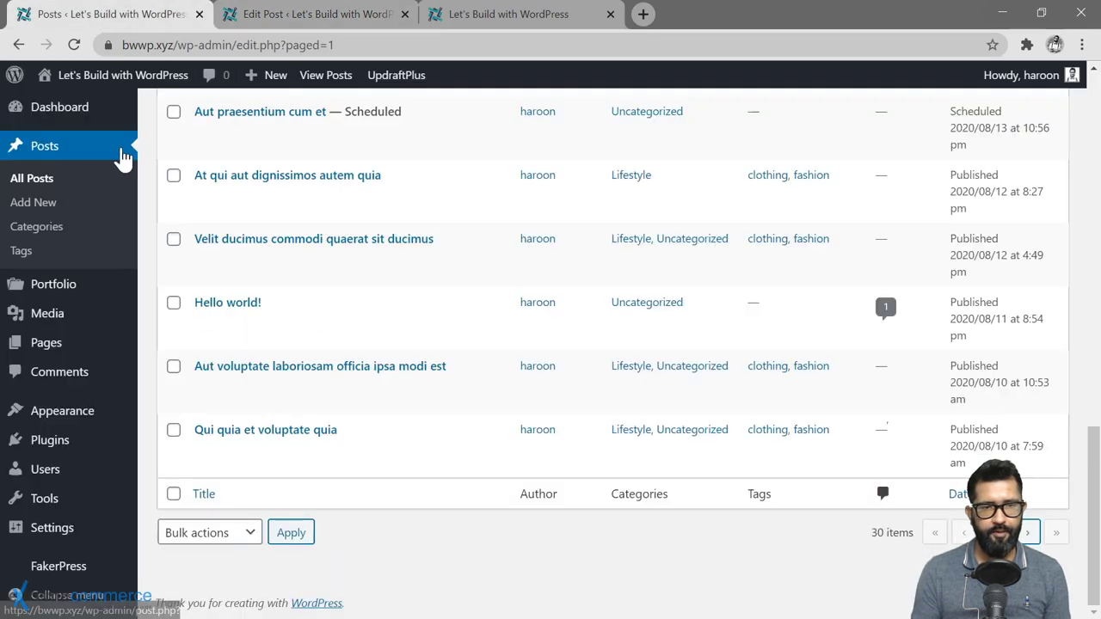
pyautogui.click(74, 47)
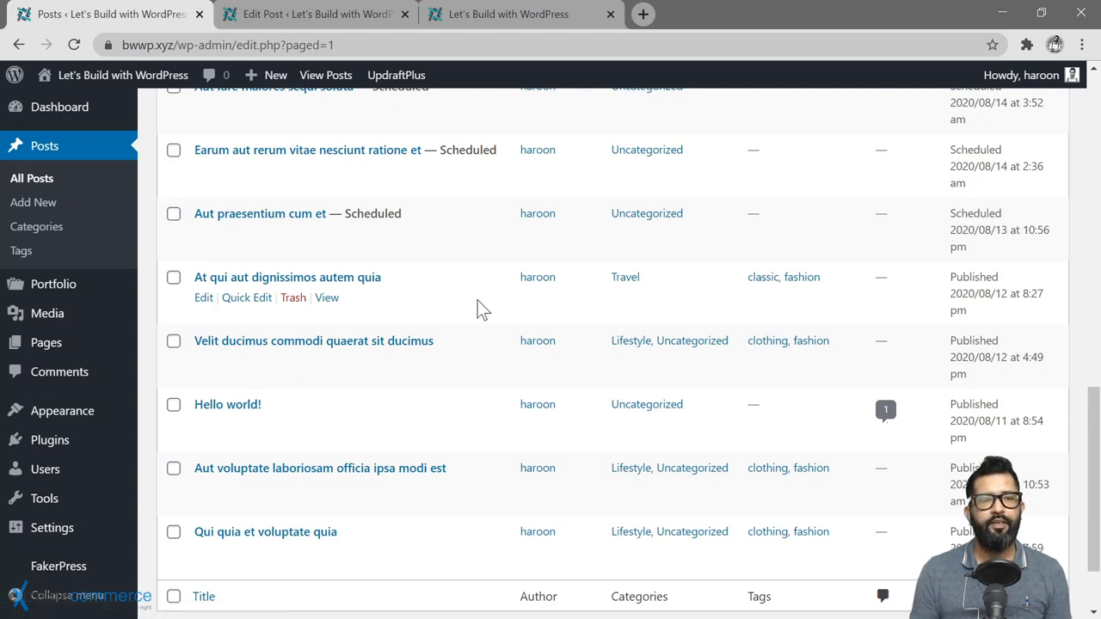
# - View the Lifestyle category's archive in a new tab from the Categories page and examine the category and slug parts of its web address
pyautogui.click(59, 228)
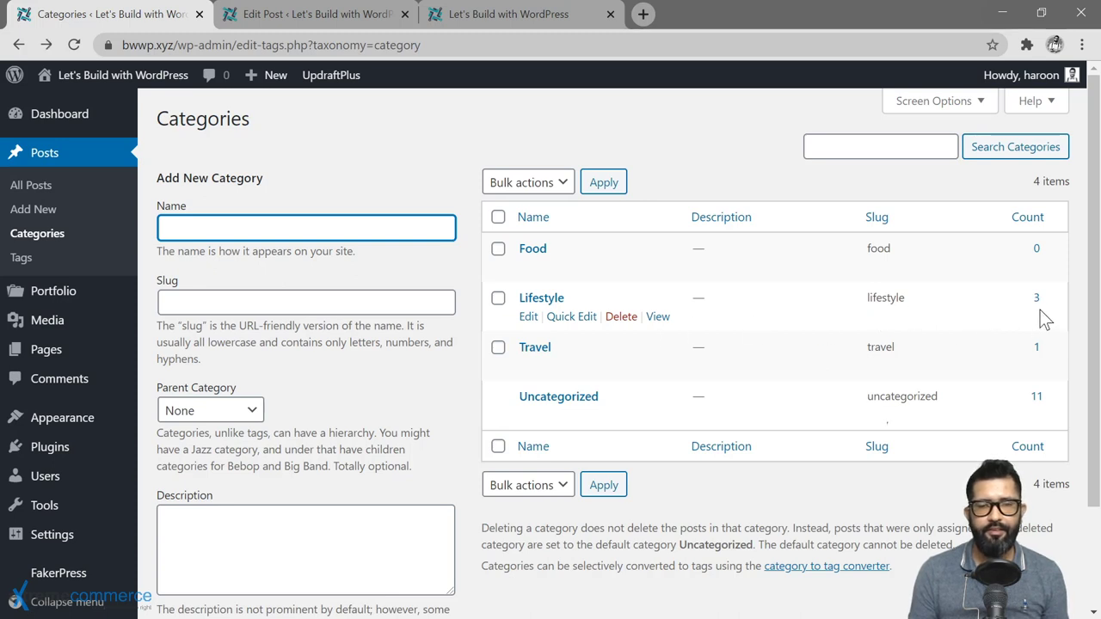
pyautogui.rightClick(662, 331)
pyautogui.click(671, 330)
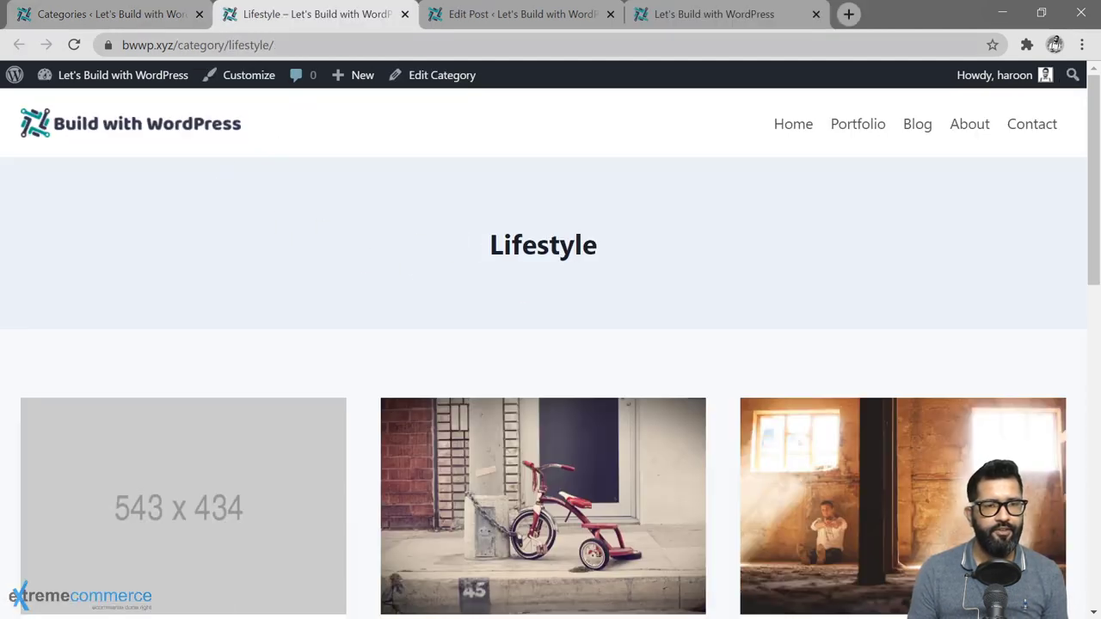
pyautogui.click(215, 45)
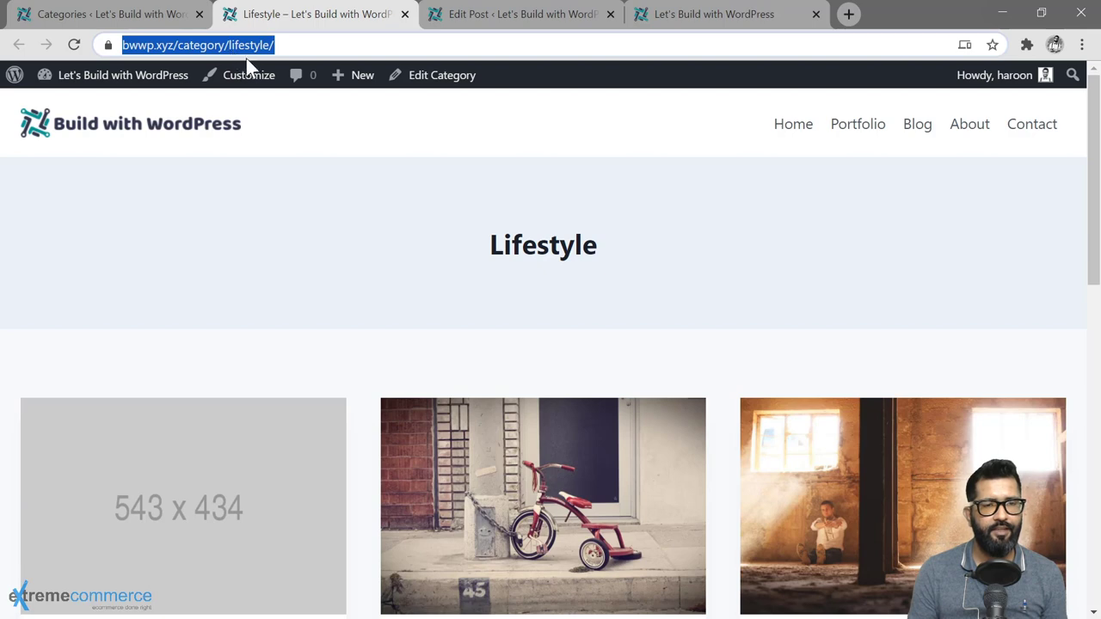
pyautogui.click(276, 134)
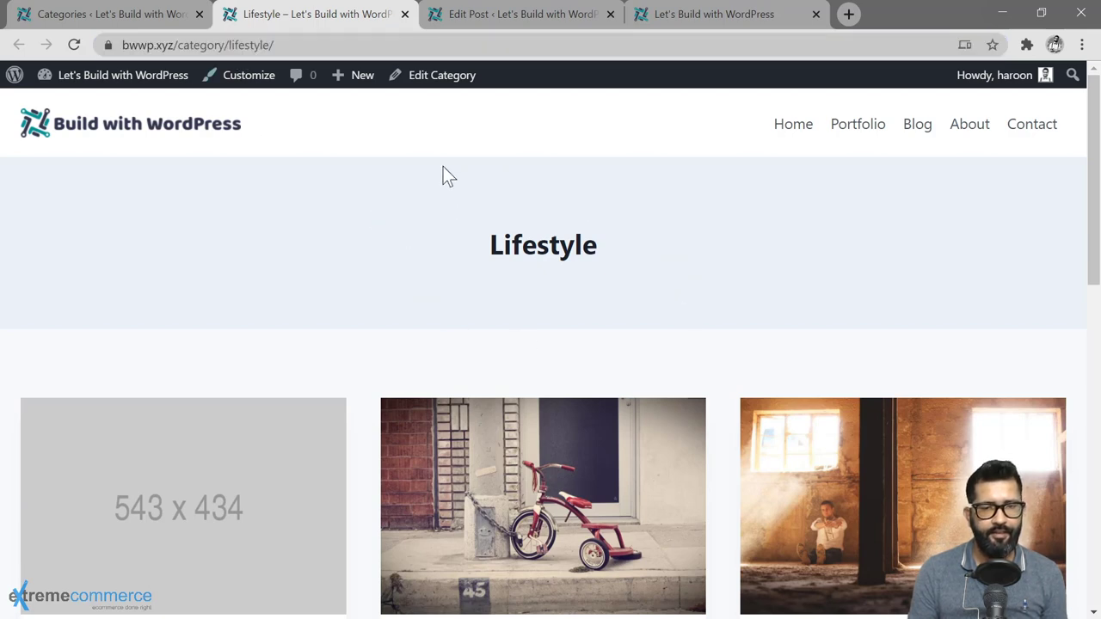
pyautogui.moveTo(178, 44); pyautogui.dragTo(226, 45)
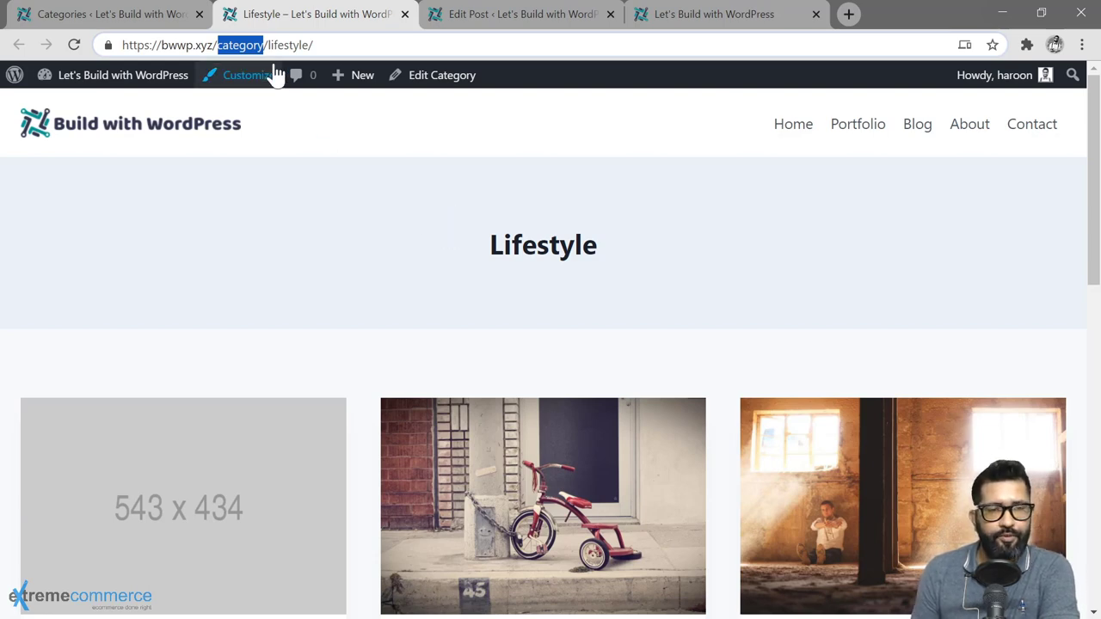
pyautogui.moveTo(263, 45); pyautogui.dragTo(303, 44)
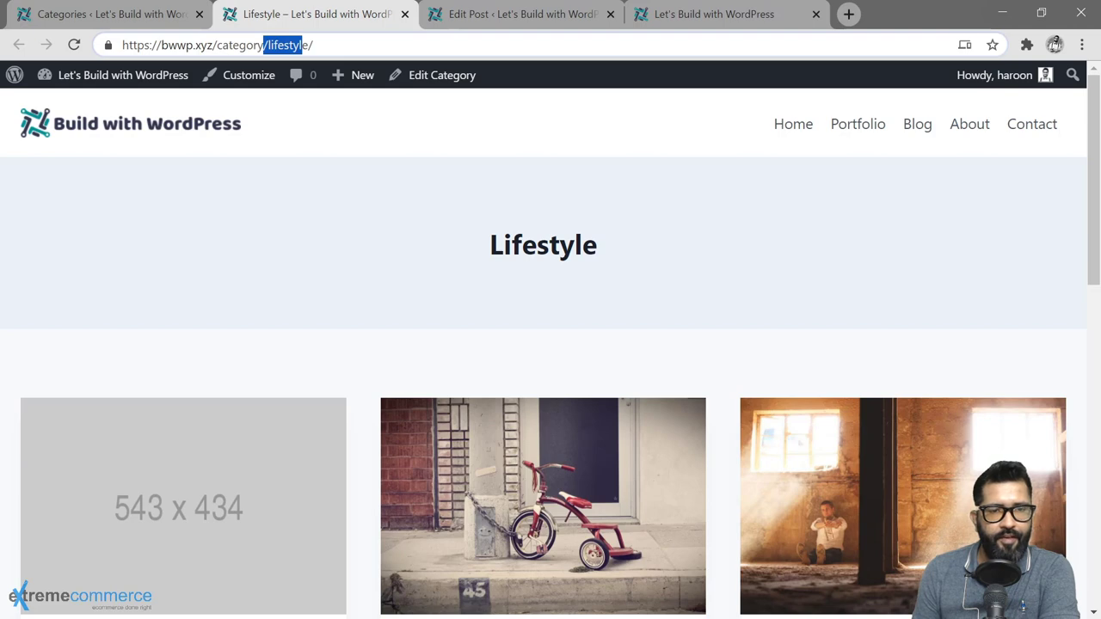
pyautogui.click(312, 45)
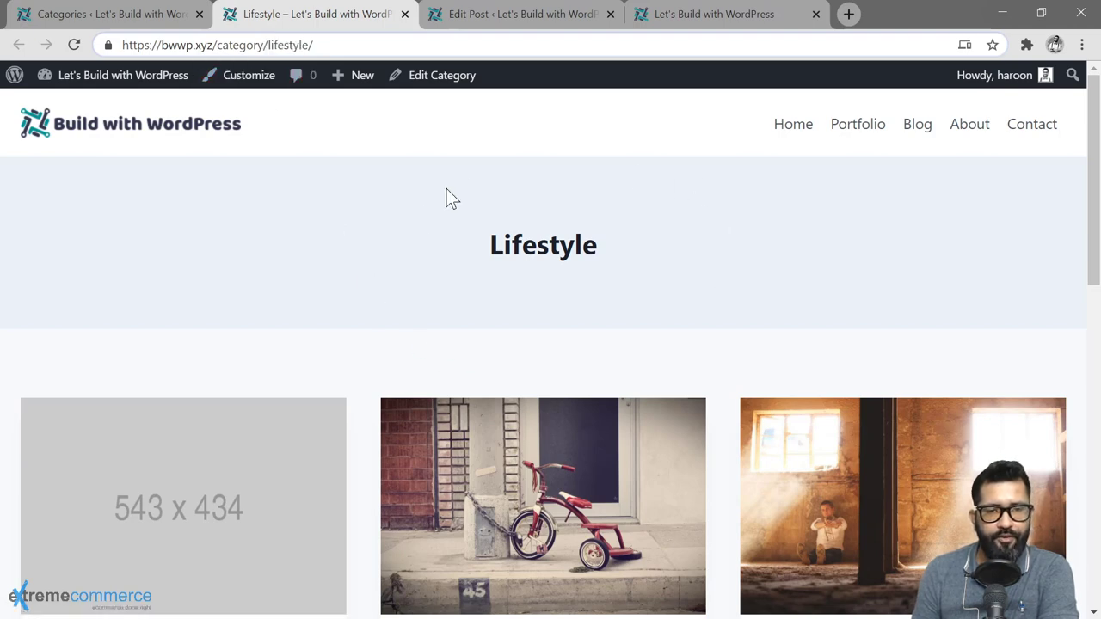
# - Change the archive address to bwwp.xyz/category/travel/ and look through the Travel category's posts
pyautogui.moveTo(217, 45); pyautogui.dragTo(312, 44)
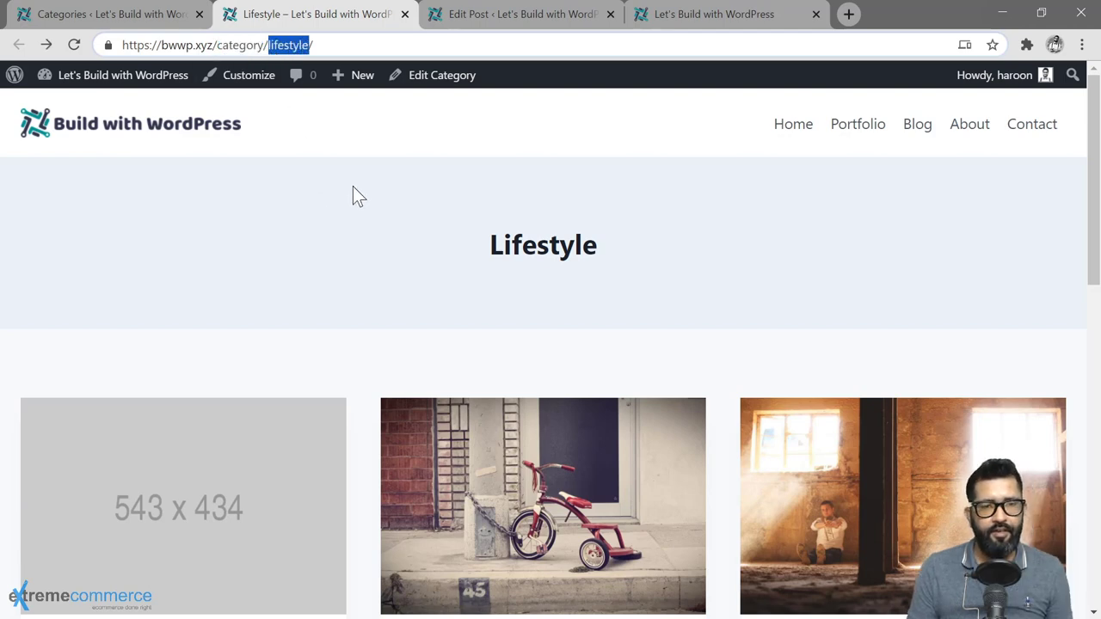
pyautogui.write('trave')
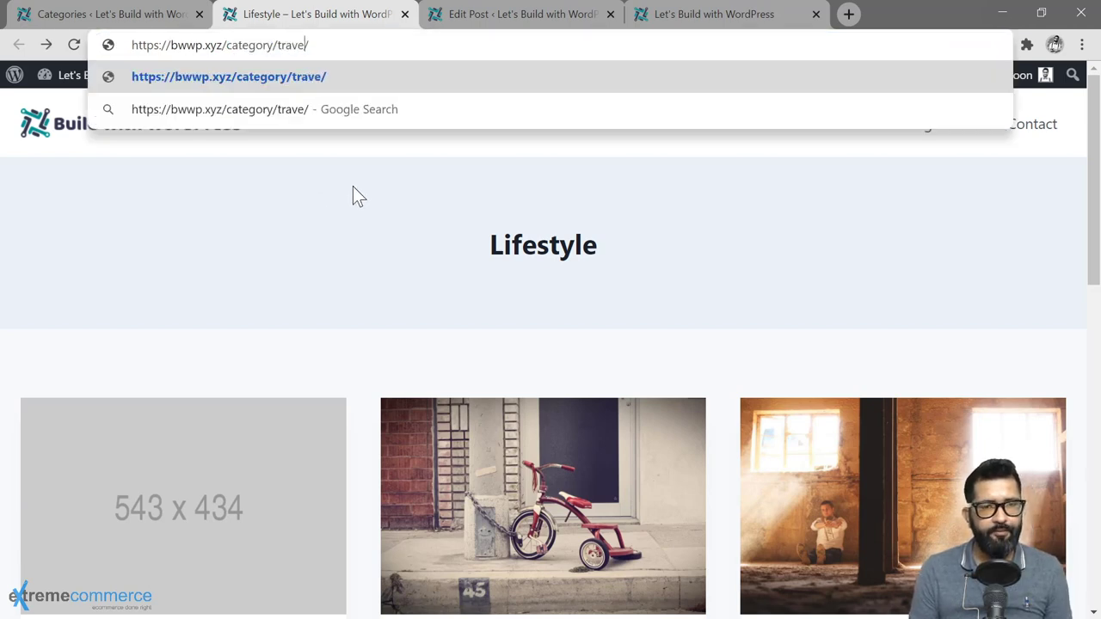
pyautogui.write('l')
pyautogui.press('Return')
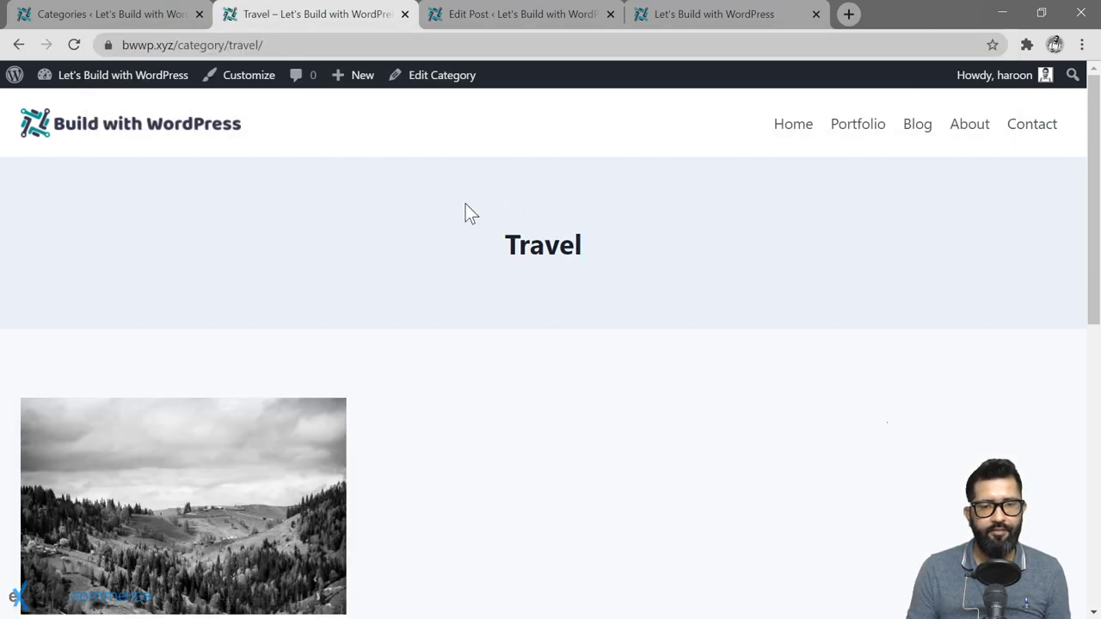
pyautogui.scroll(-7, 466, 277)
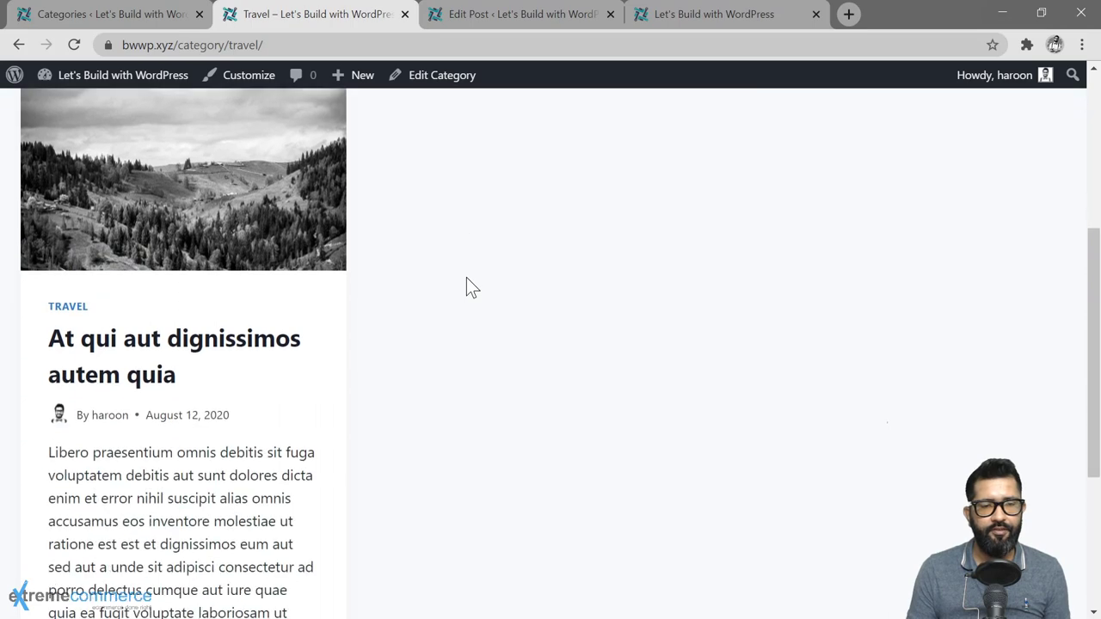
pyautogui.scroll(10, 467, 279)
# - Change the archive address to bwwp.xyz/tag/fashion/ and look through the posts tagged fashion
pyautogui.hotkey('ctrl', 'l')
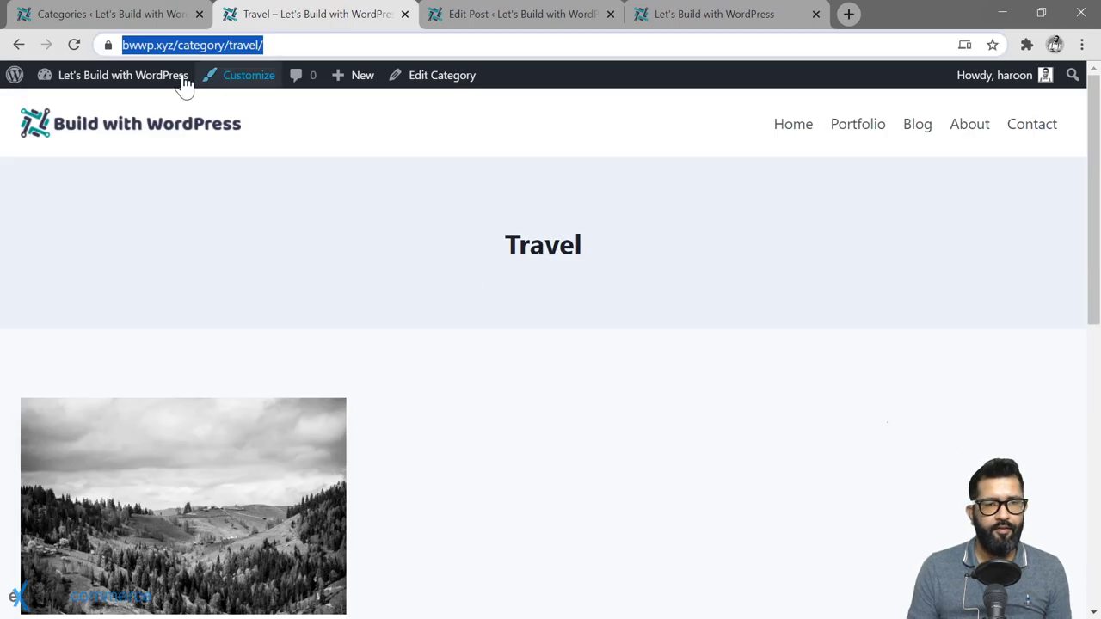
pyautogui.click(182, 44)
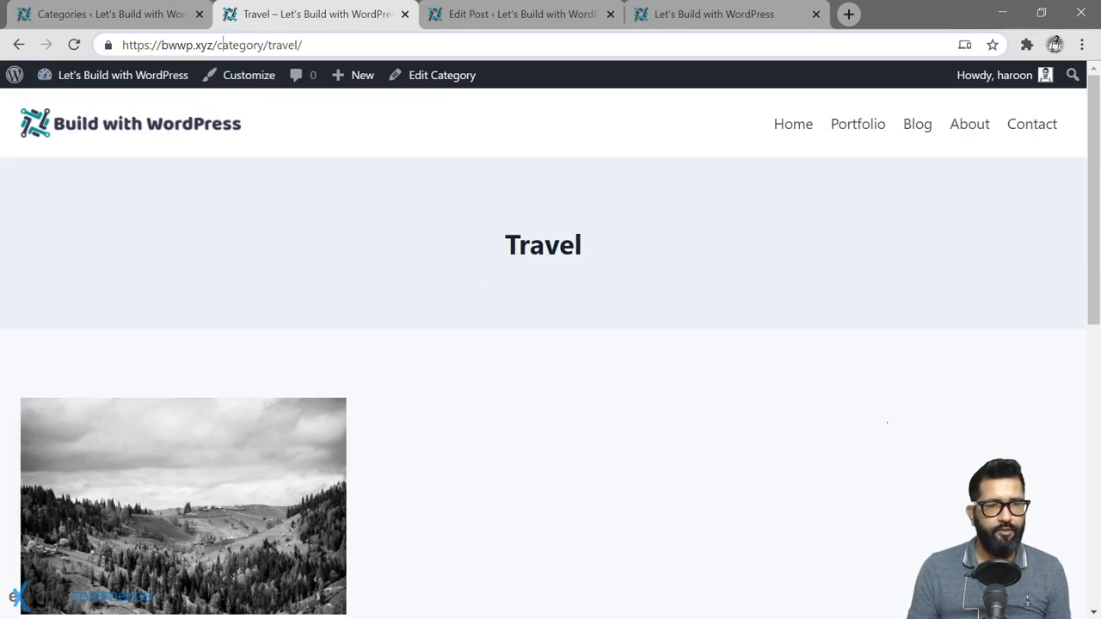
pyautogui.moveTo(218, 45); pyautogui.dragTo(263, 45)
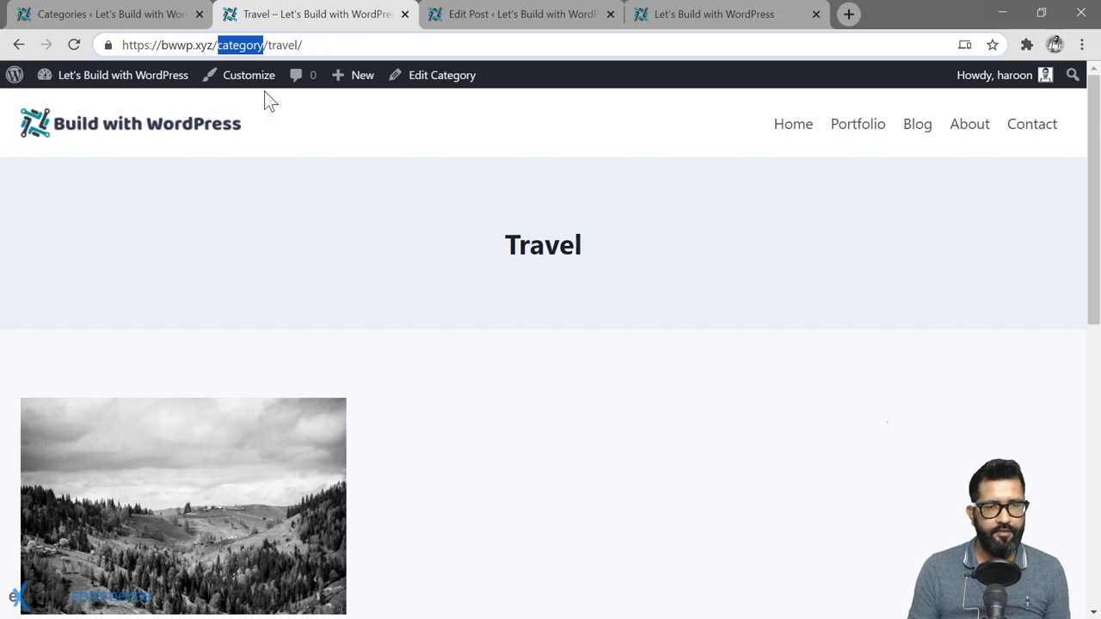
pyautogui.write('tag')
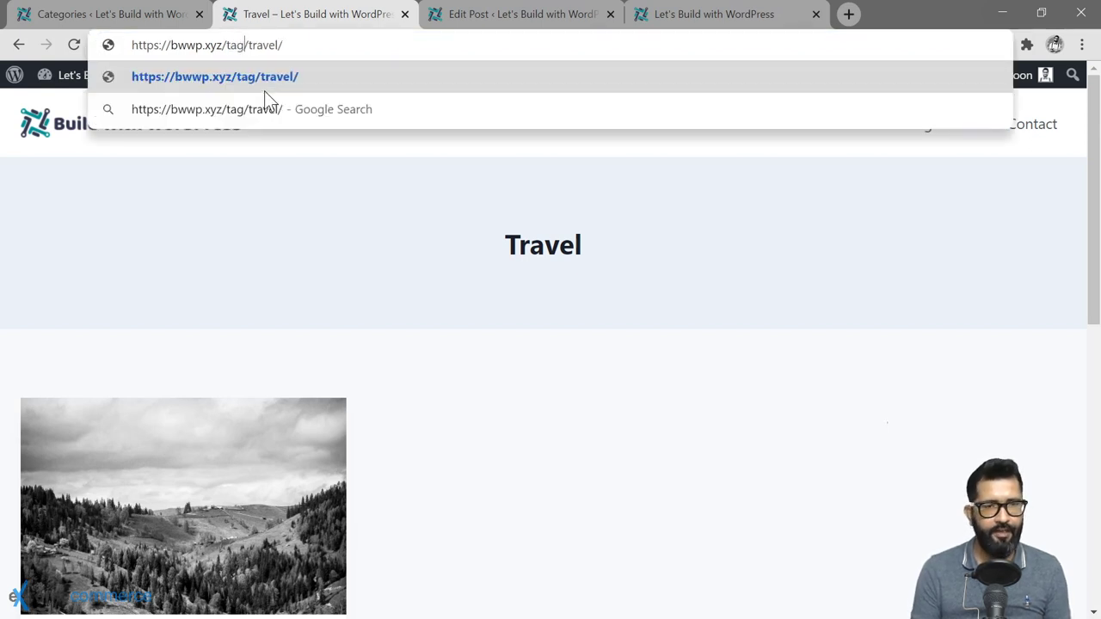
pyautogui.hotkey('shift', 'Right')
pyautogui.hotkey('shift', 'Right')
pyautogui.hotkey('shift', 'Right')
pyautogui.hotkey('shift', 'Right')
pyautogui.hotkey('shift', 'Right')
pyautogui.hotkey('shift', 'Right')
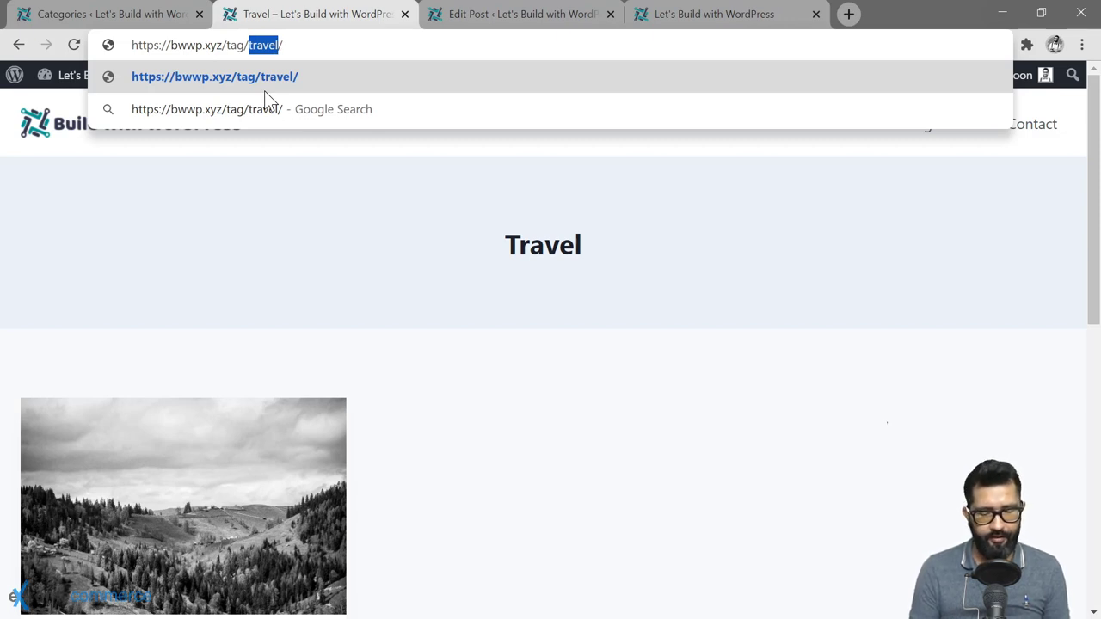
pyautogui.write('fashion')
pyautogui.press('Return')
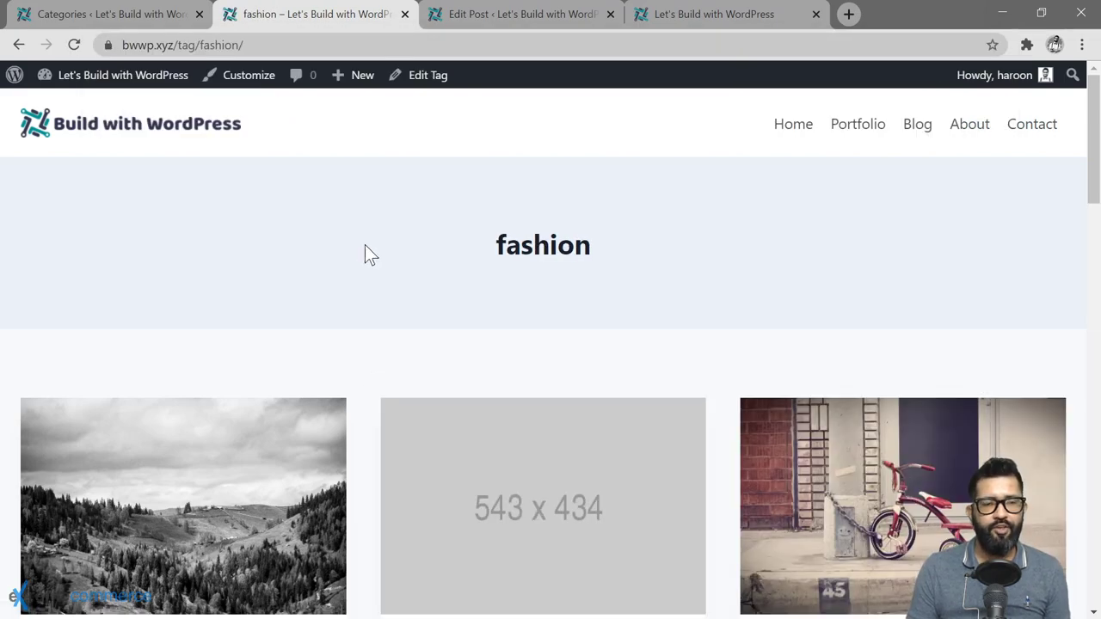
pyautogui.scroll(-9, 362, 314)
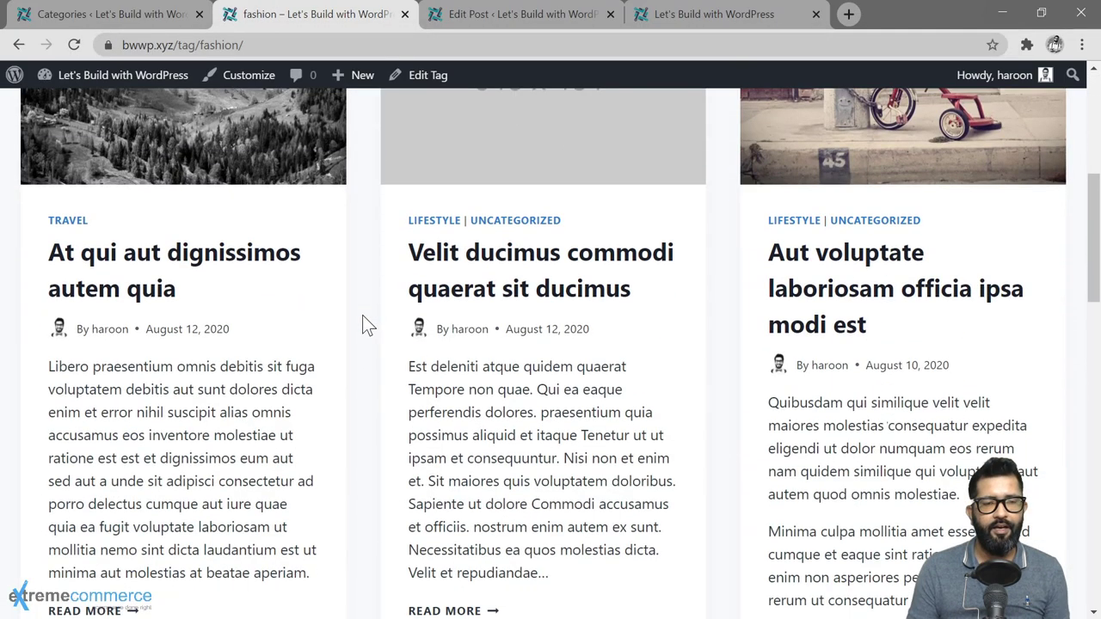
pyautogui.scroll(-12, 362, 315)
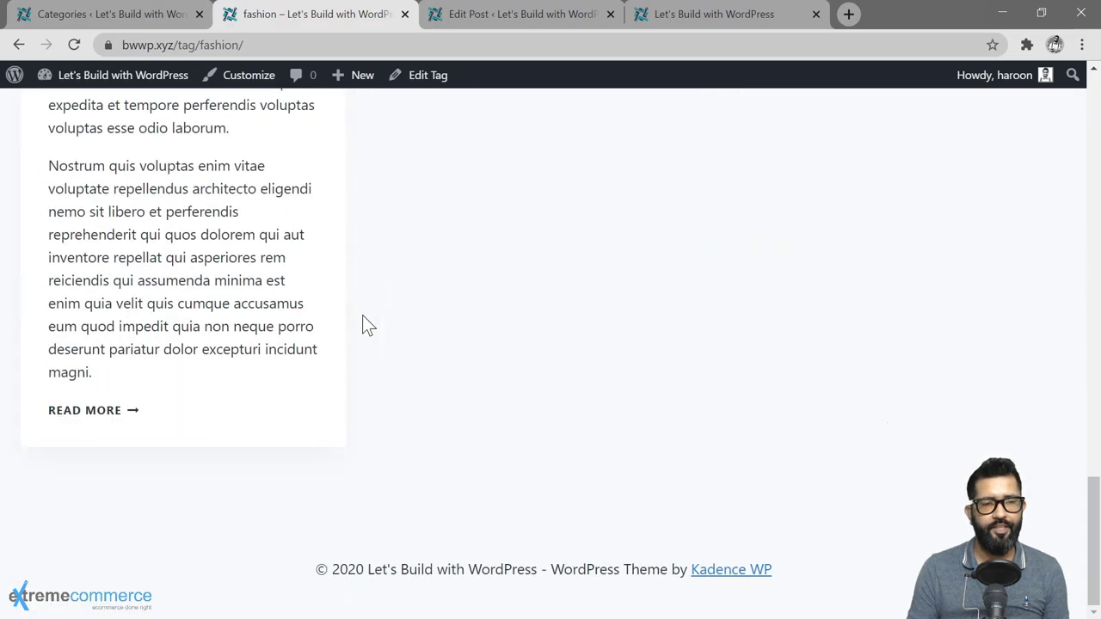
pyautogui.scroll(10, 362, 314)
pyautogui.scroll(7, 362, 317)
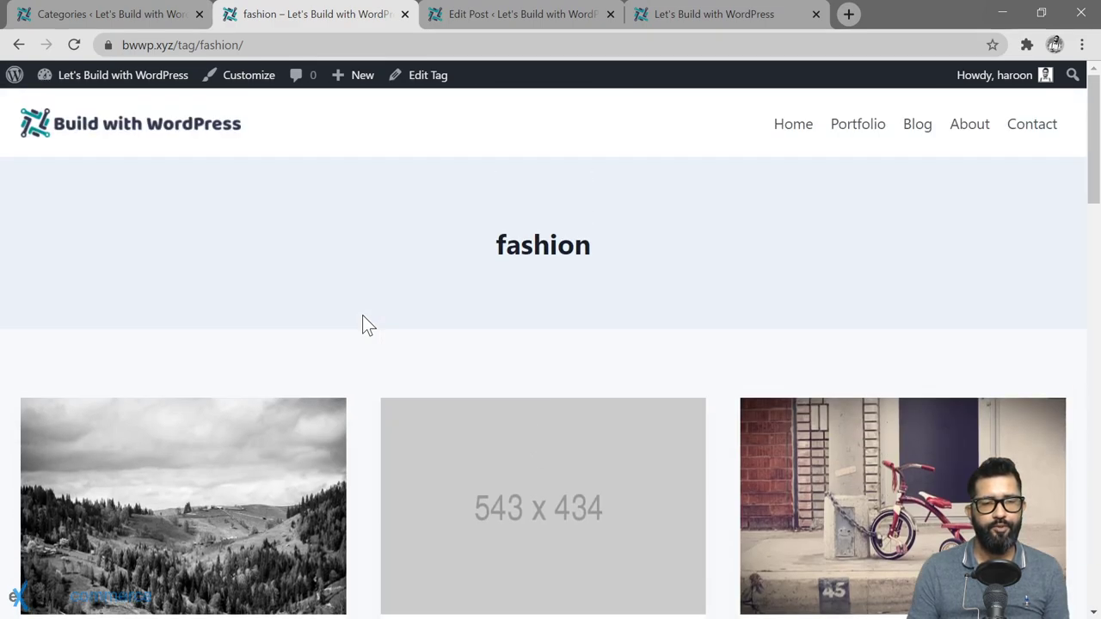